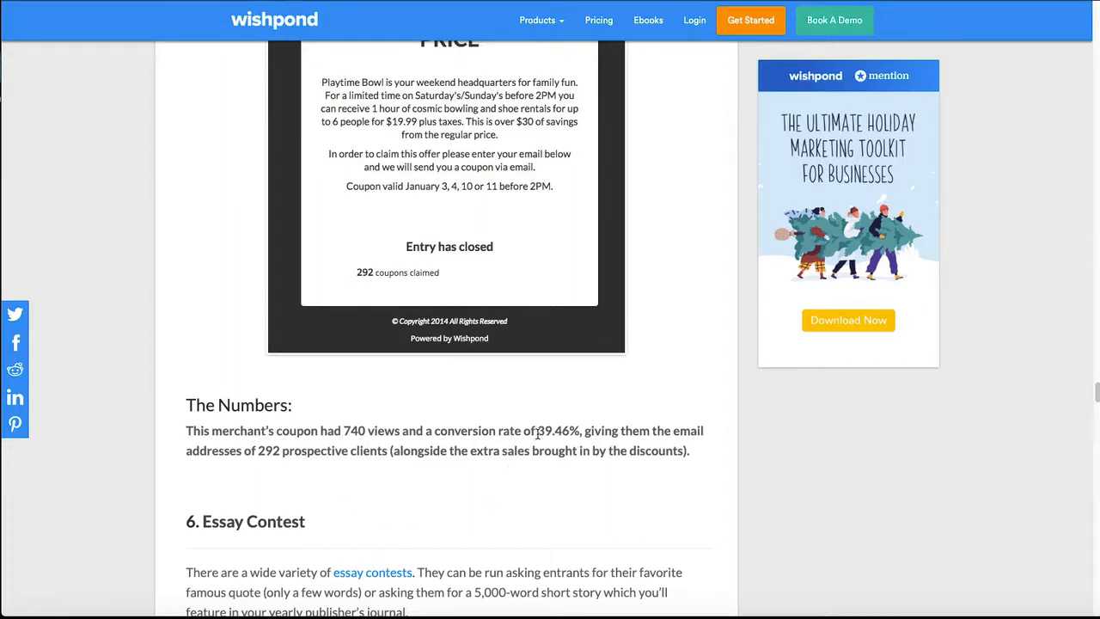
Examine the Playtime Bowl coupon example in the Wishpond article, including its conversion figures
drag(538, 435, 589, 450)
click(584, 436)
scroll(645, 460, up, 2)
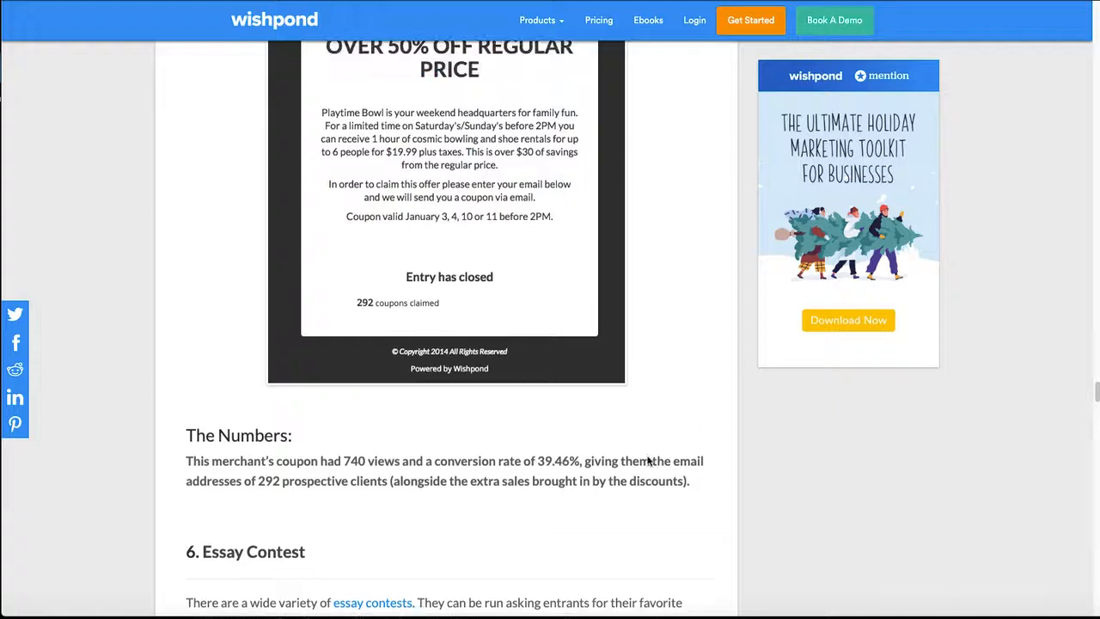
scroll(649, 461, up, 5)
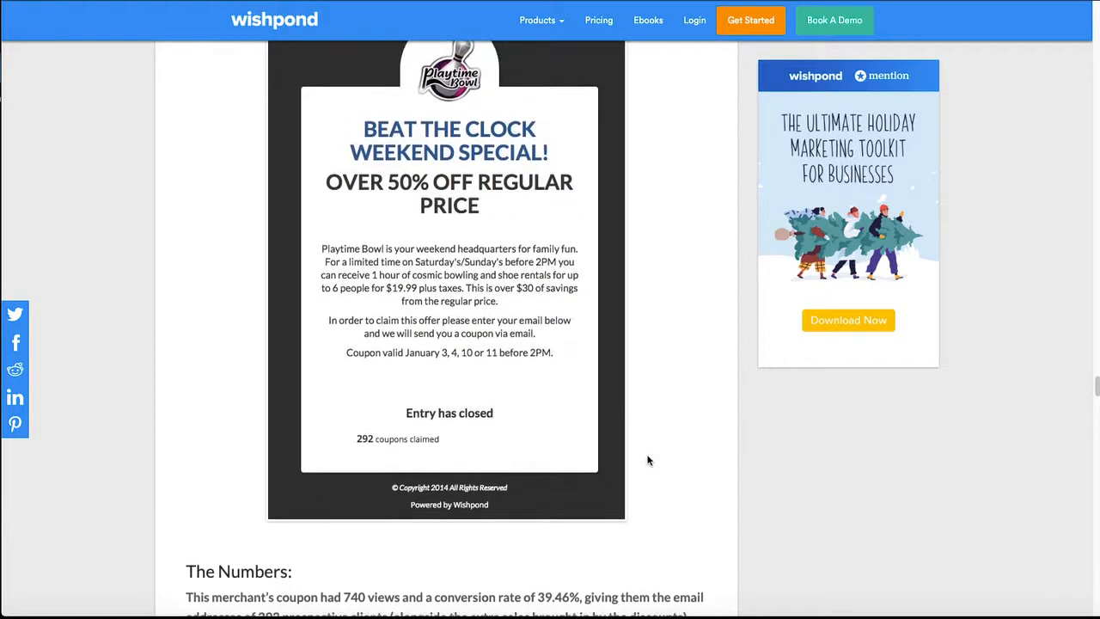
scroll(648, 460, down, 2)
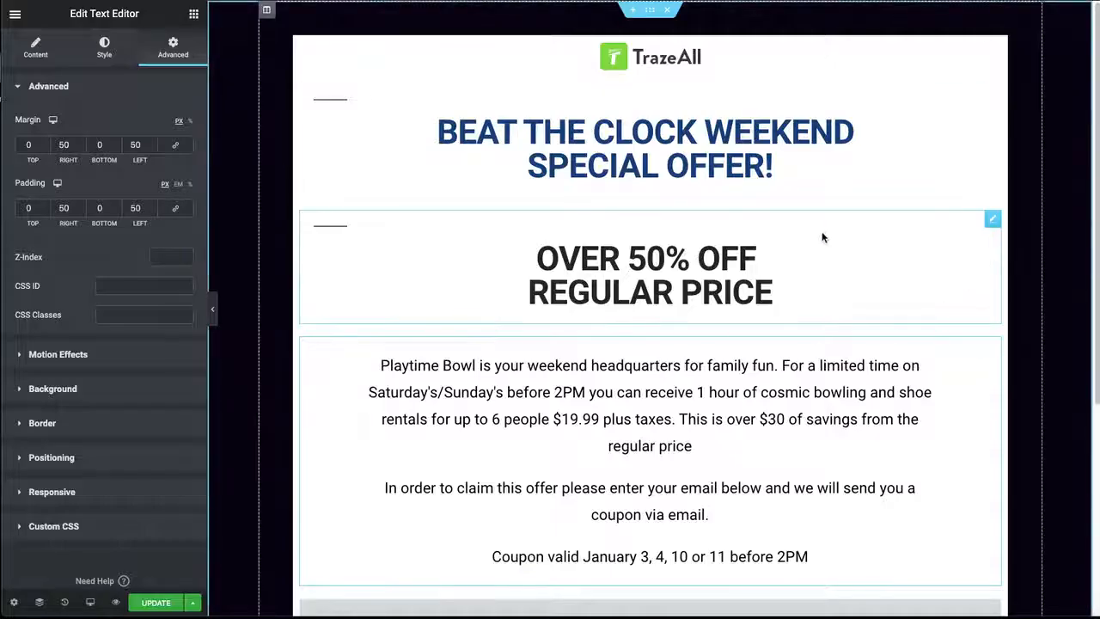
Switch to the Elementor page editor and review the coupon landing page from its headlines to the embed code placeholder
scroll(683, 220, down, 3)
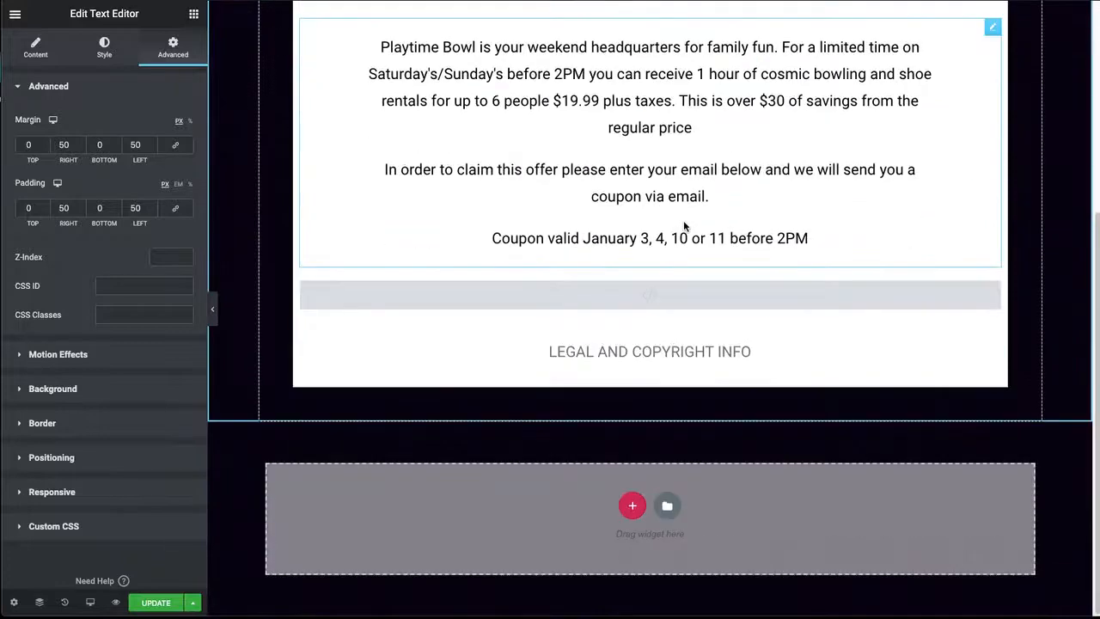
scroll(683, 220, up, 3)
scroll(685, 227, down, 1)
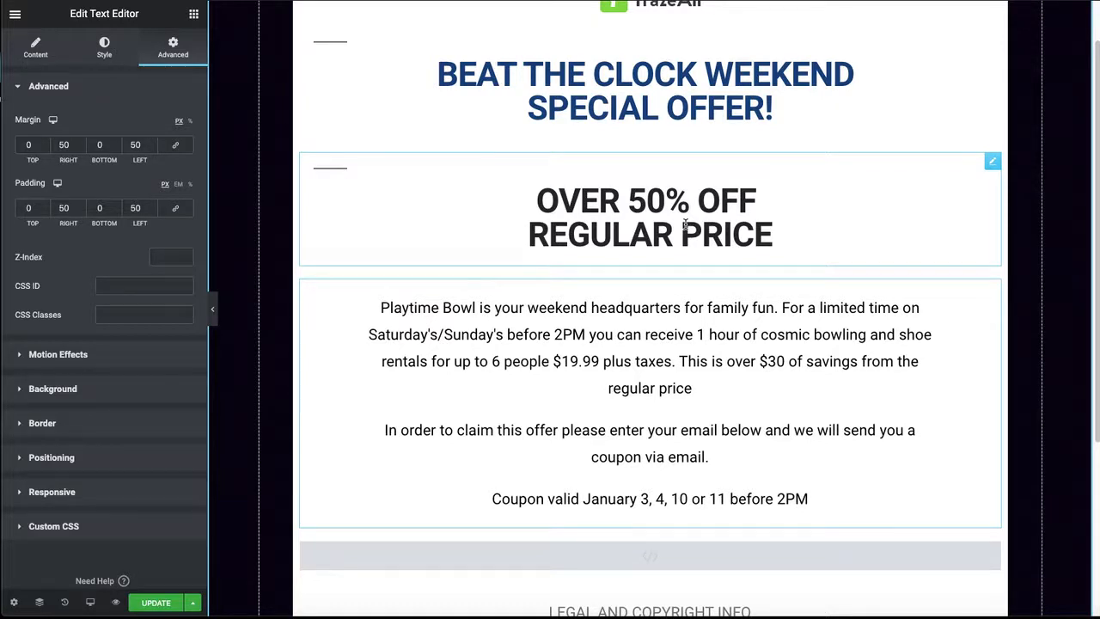
scroll(685, 222, up, 1)
scroll(823, 552, down, 2)
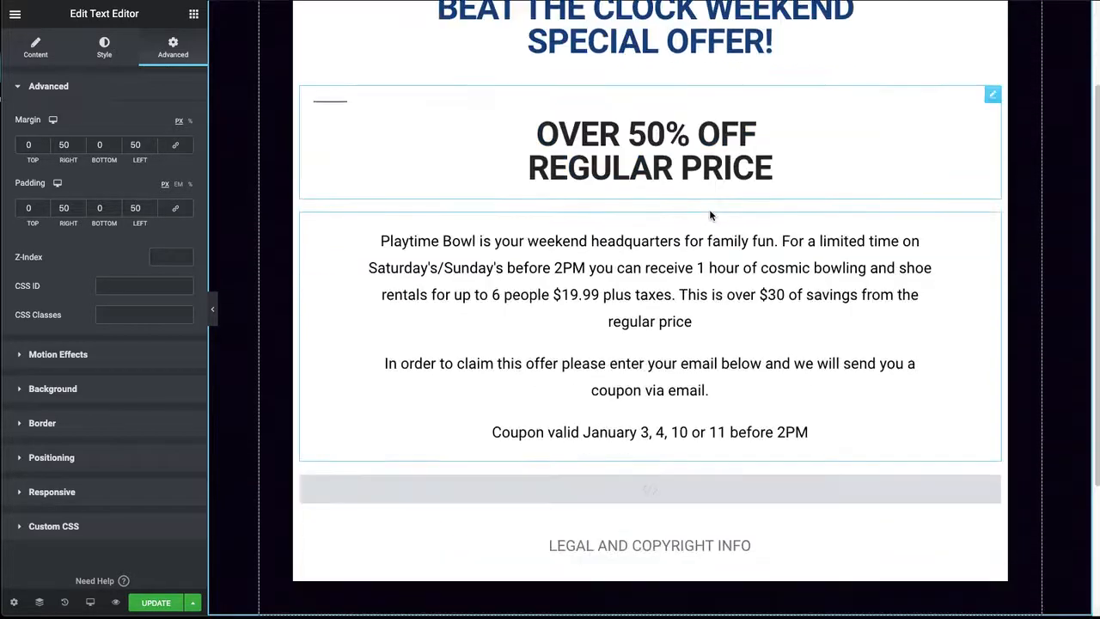
click(658, 498)
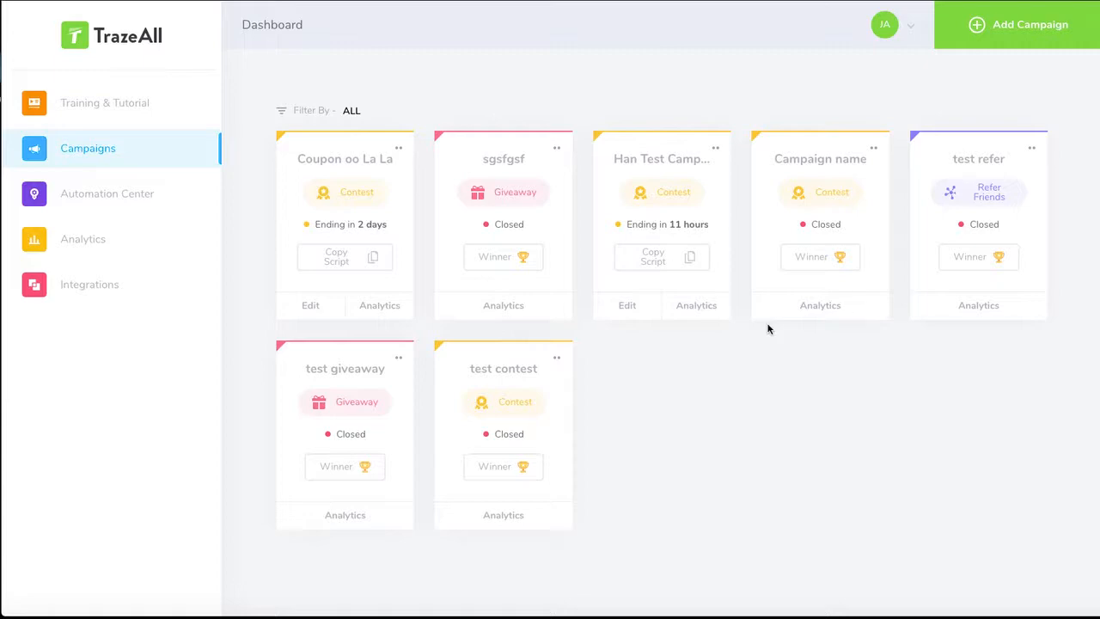
Switch to TrazeAll and create a Contest campaign named "Coupon 50 King Kong" with the date 01/07/2020
click(1028, 27)
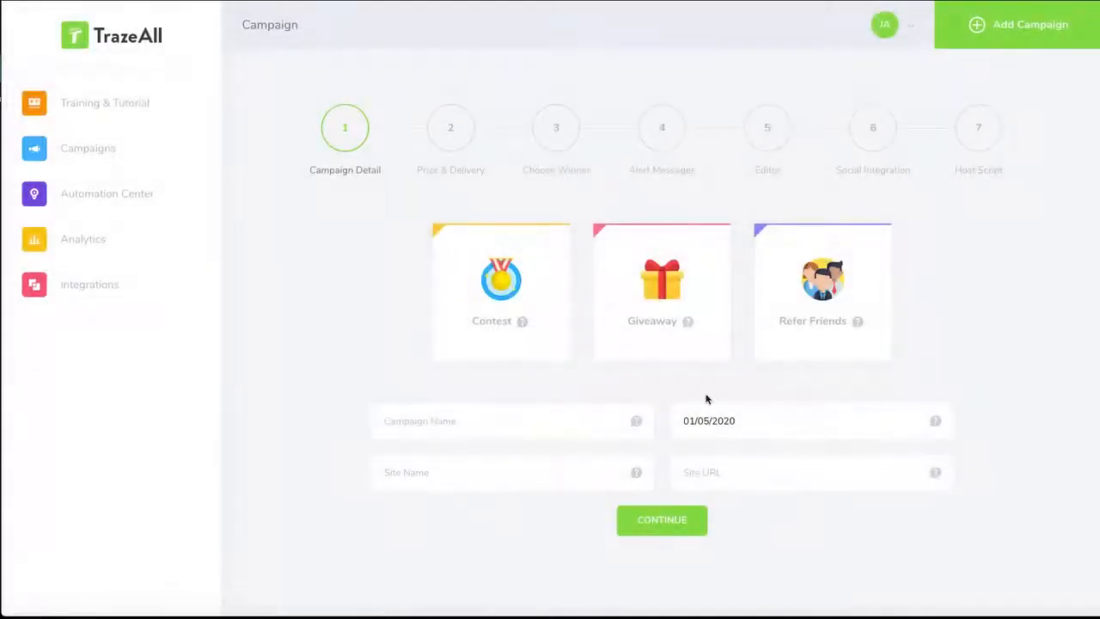
click(503, 293)
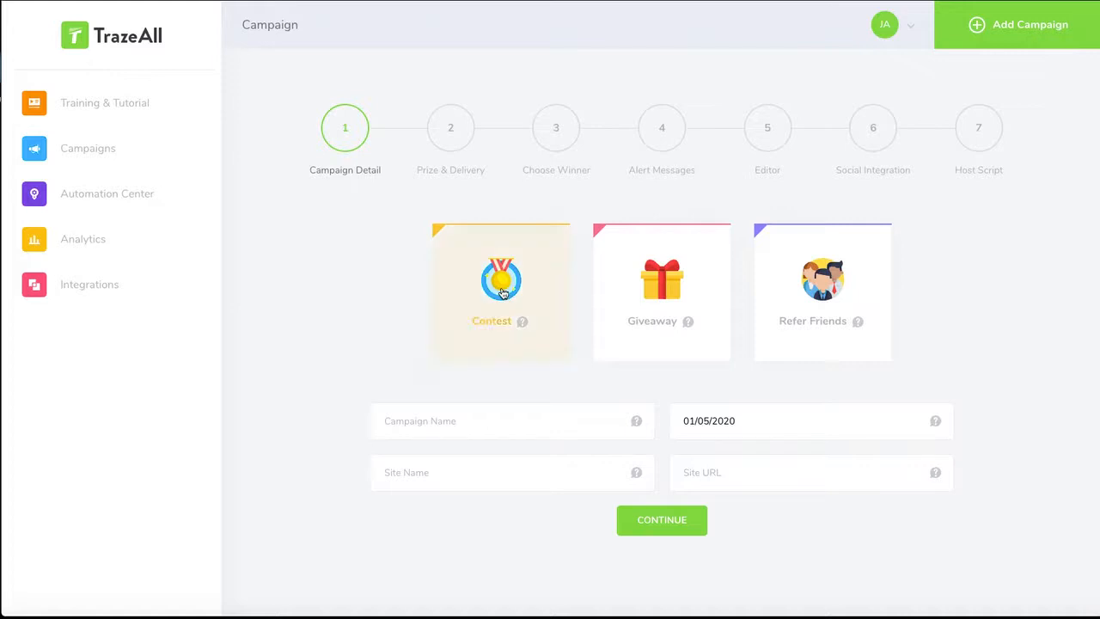
click(442, 414)
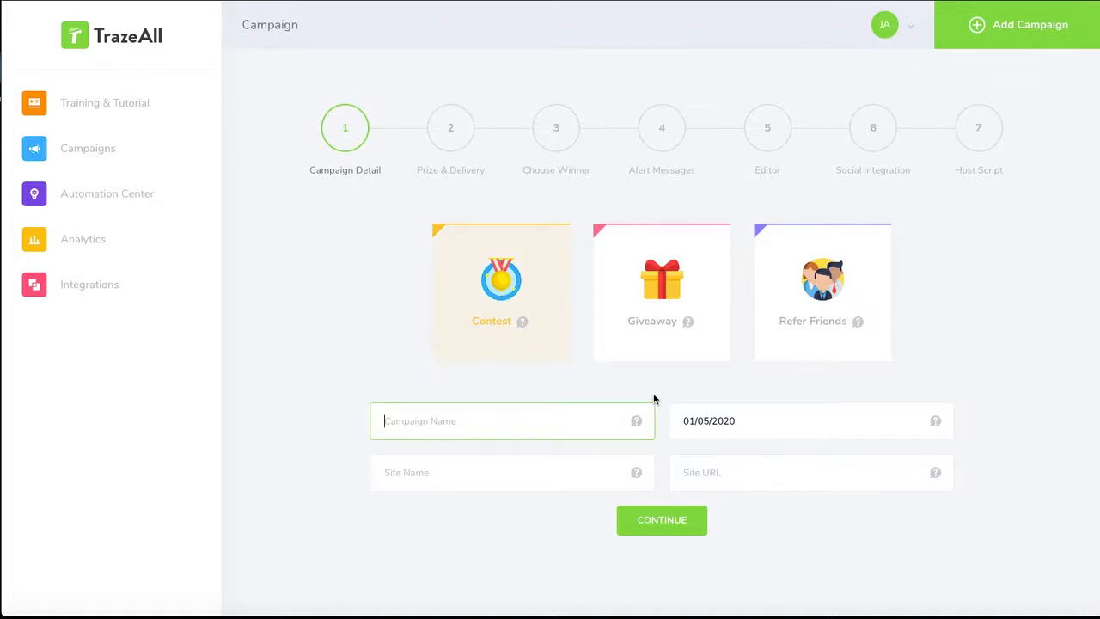
text(Coupon 50 King Kong)
click(821, 420)
click(749, 285)
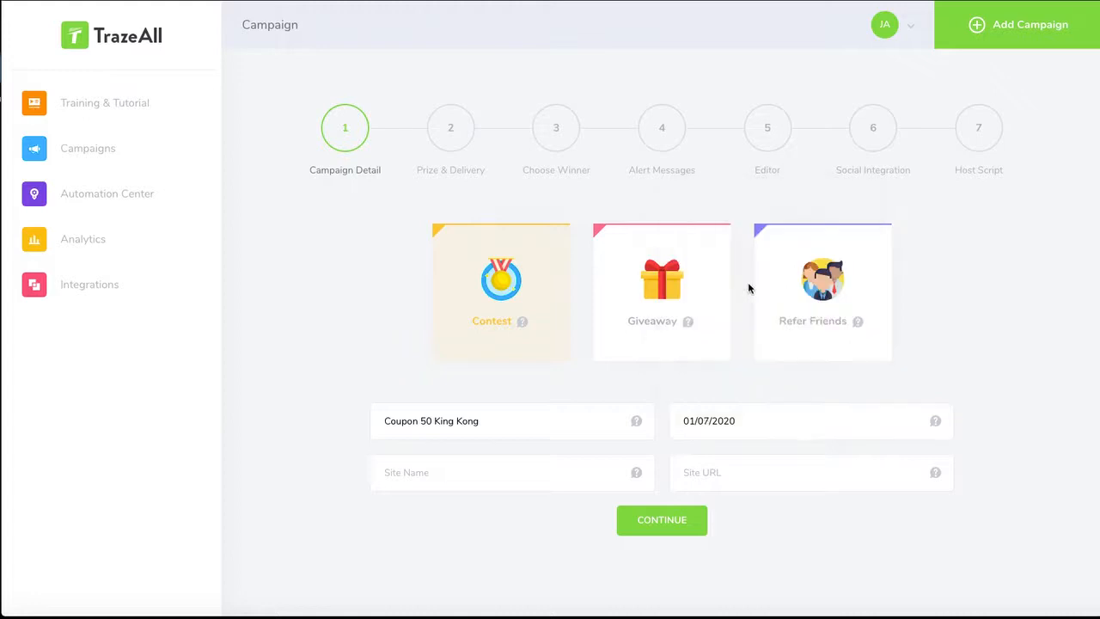
click(473, 475)
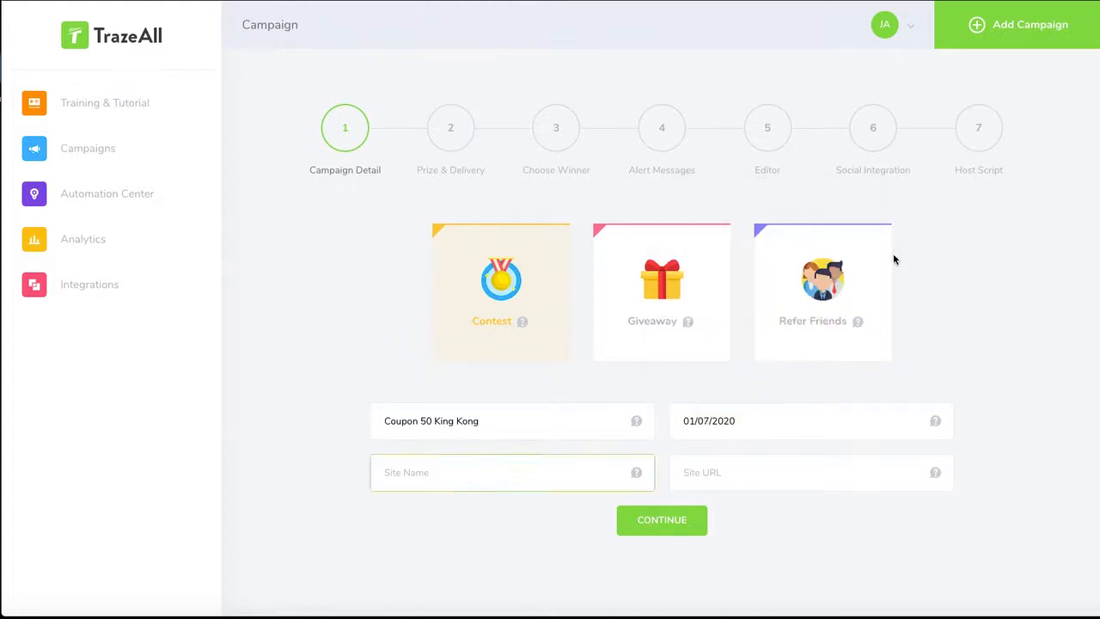
text(King Kolng Coupon)
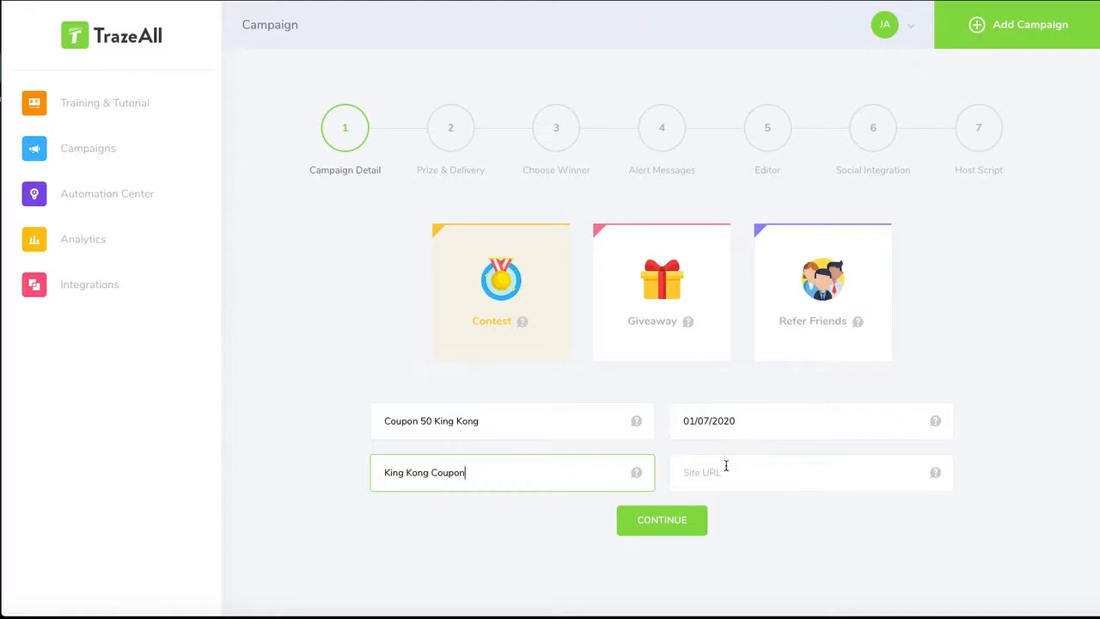
click(725, 466)
text(http://winarzsoft.com/new/)
click(675, 521)
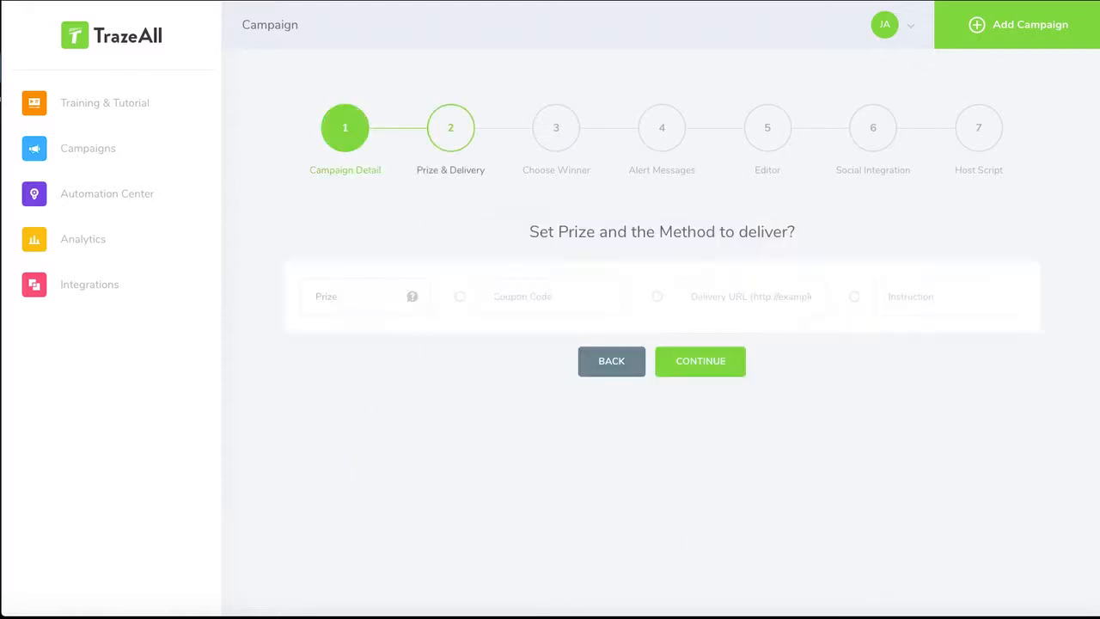
Set the campaign prize to "50% Off Coupon"
click(347, 297)
text(6)
key(BackSpace)
text(50% Of)
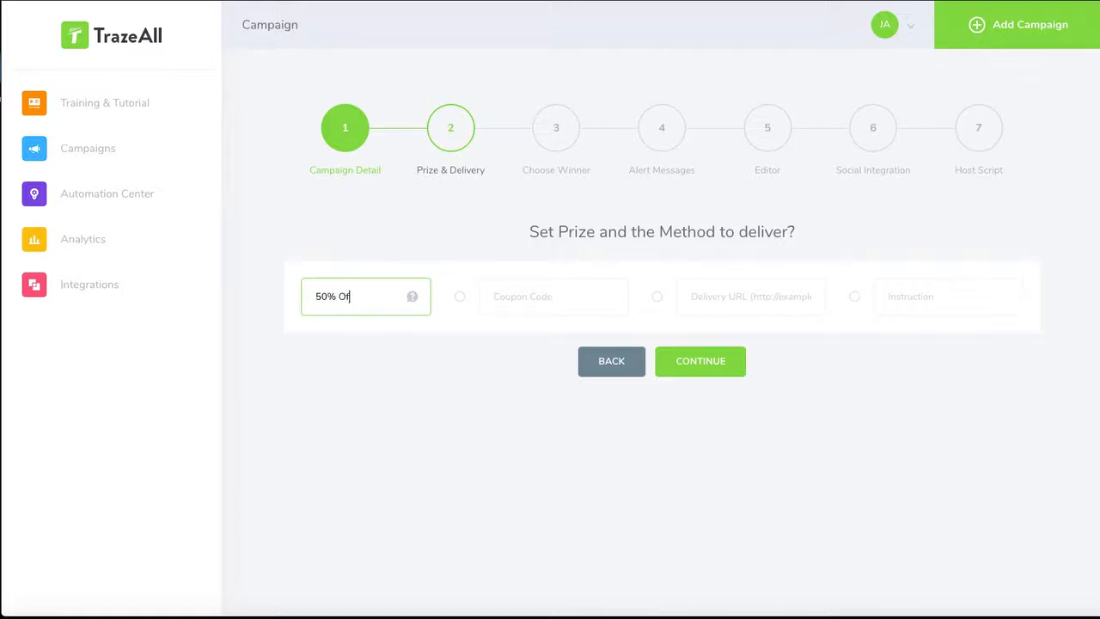
text(f Coupon)
key(Tab)
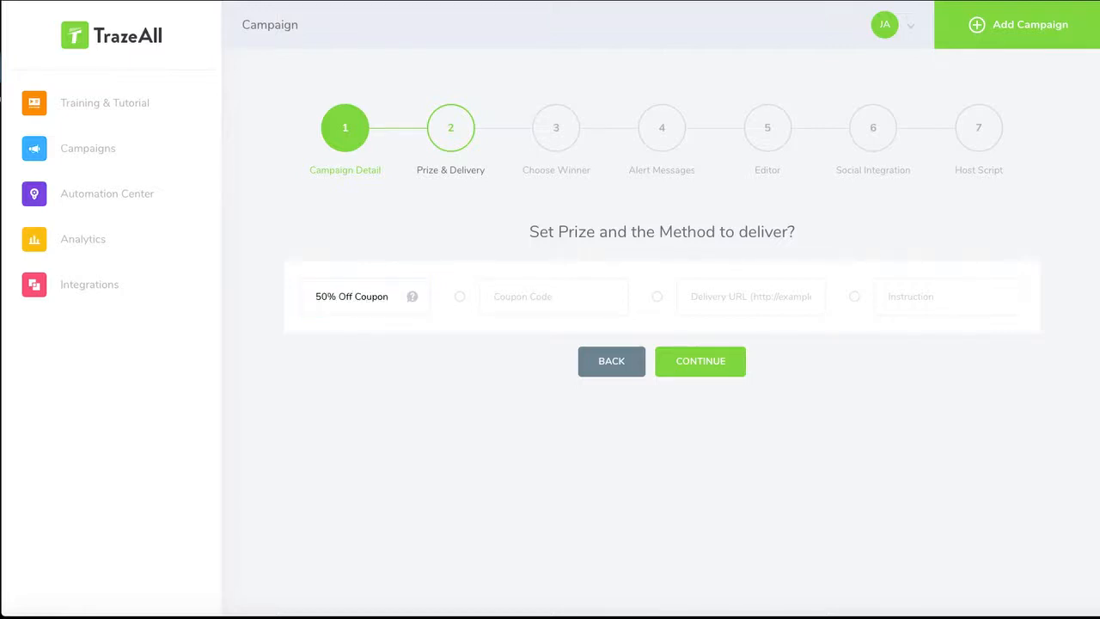
Deliver the prize through the coupon code "50OffKingKong" and proceed to choosing the winner
click(502, 296)
text(0)
key(BackSpace)
text(50OffKingKong)
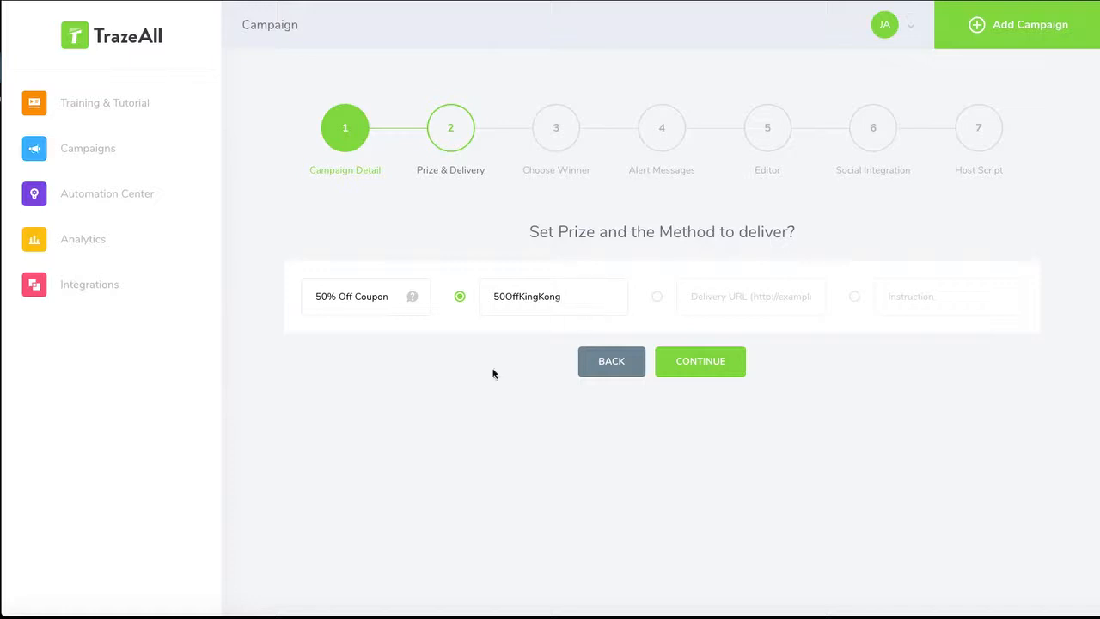
click(710, 365)
Award 20 points for sign up, 5 for view, 10 for social and 15 for referral, and proceed to the alert messages
scroll(735, 340, down, 1)
scroll(735, 339, down, 2)
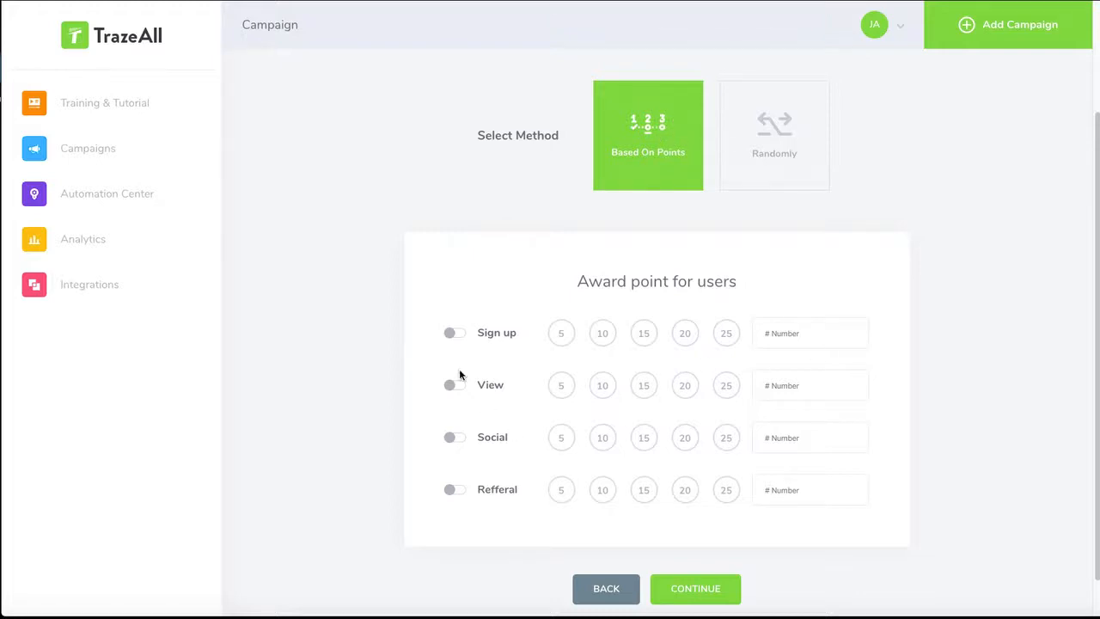
click(685, 335)
click(560, 385)
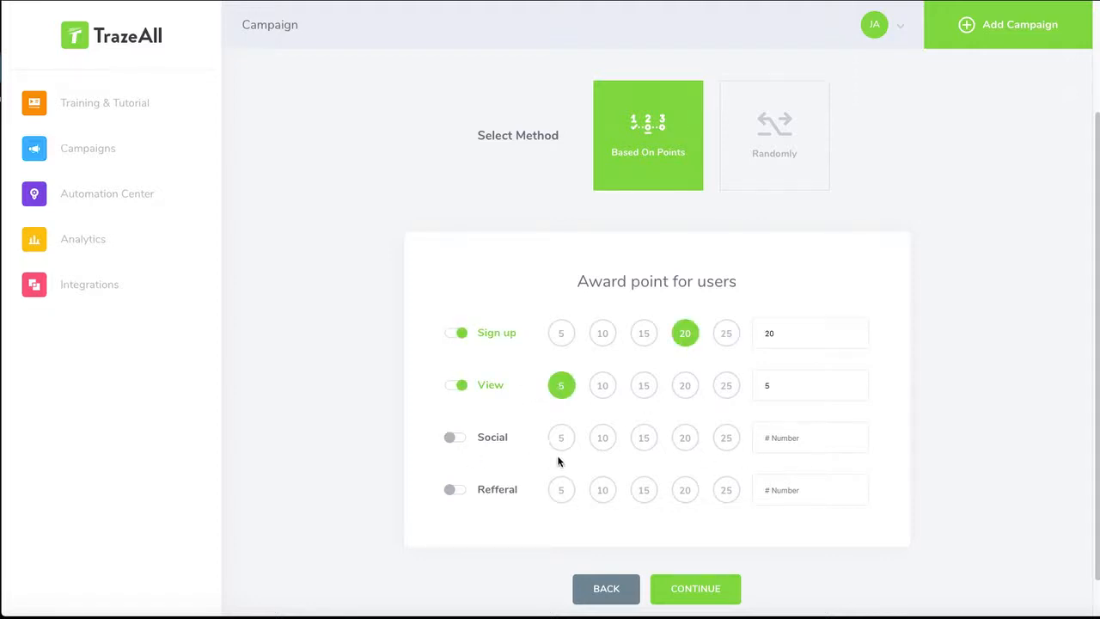
click(603, 438)
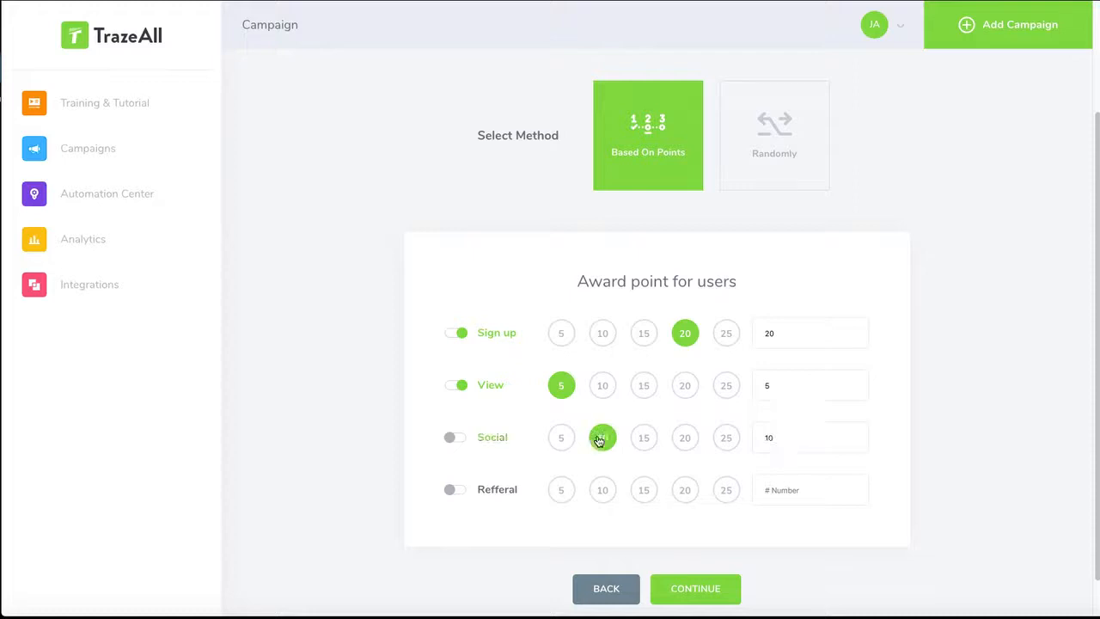
click(639, 496)
scroll(1028, 456, down, 1)
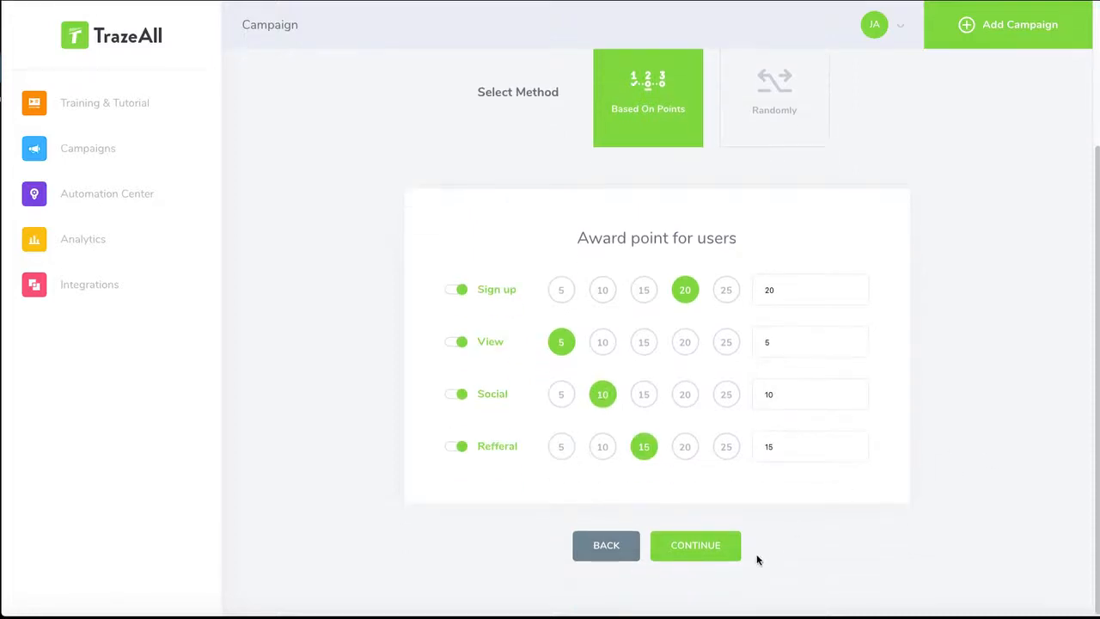
click(708, 545)
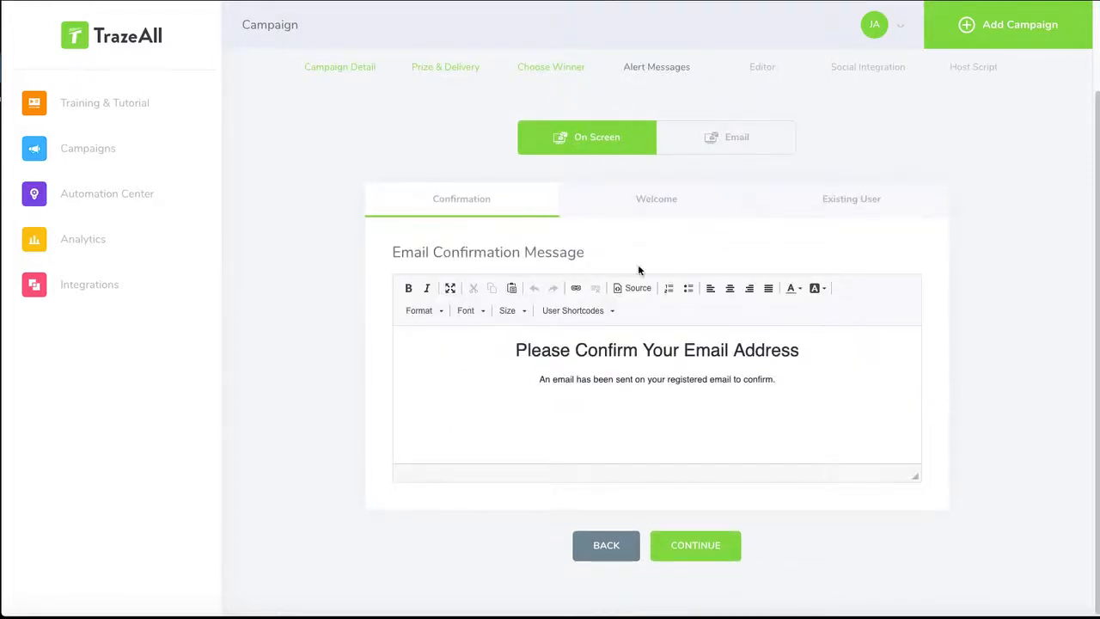
Review the on-screen Welcome and Existing User messages and accept the default alert messages
click(582, 196)
click(830, 206)
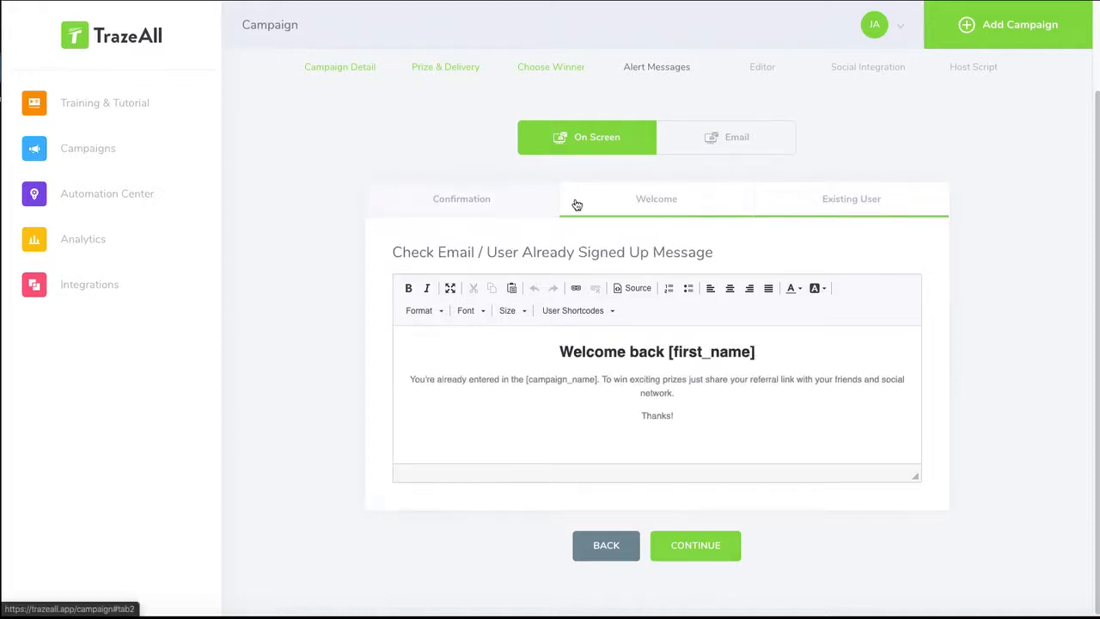
click(701, 549)
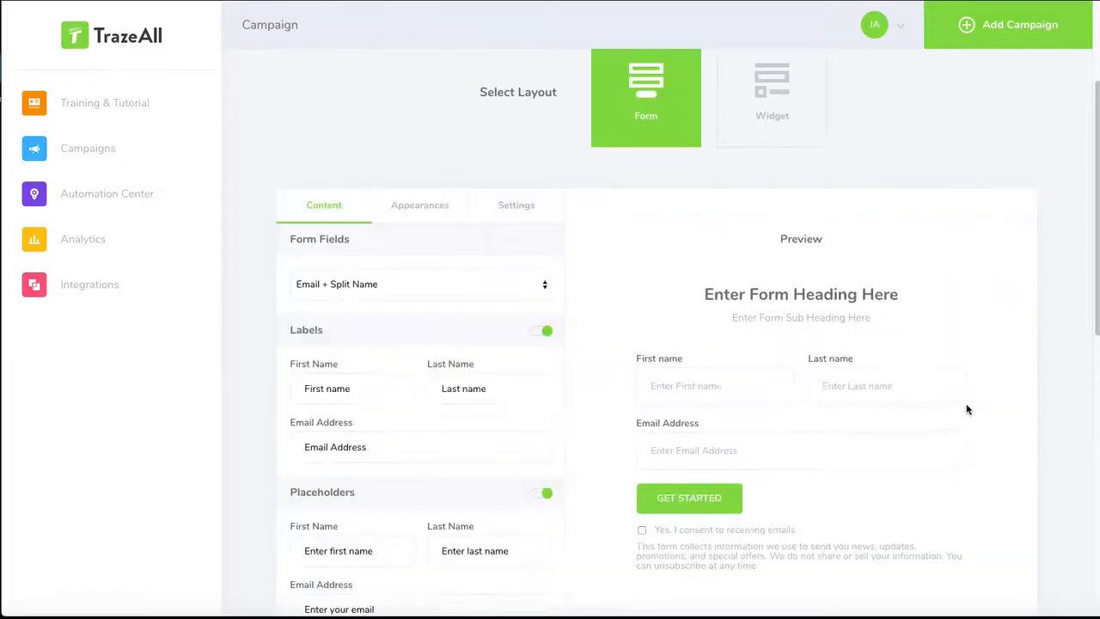
Set the entry form's fields to Email + Name
scroll(1017, 350, down, 1)
scroll(1017, 346, up, 1)
scroll(801, 247, up, 1)
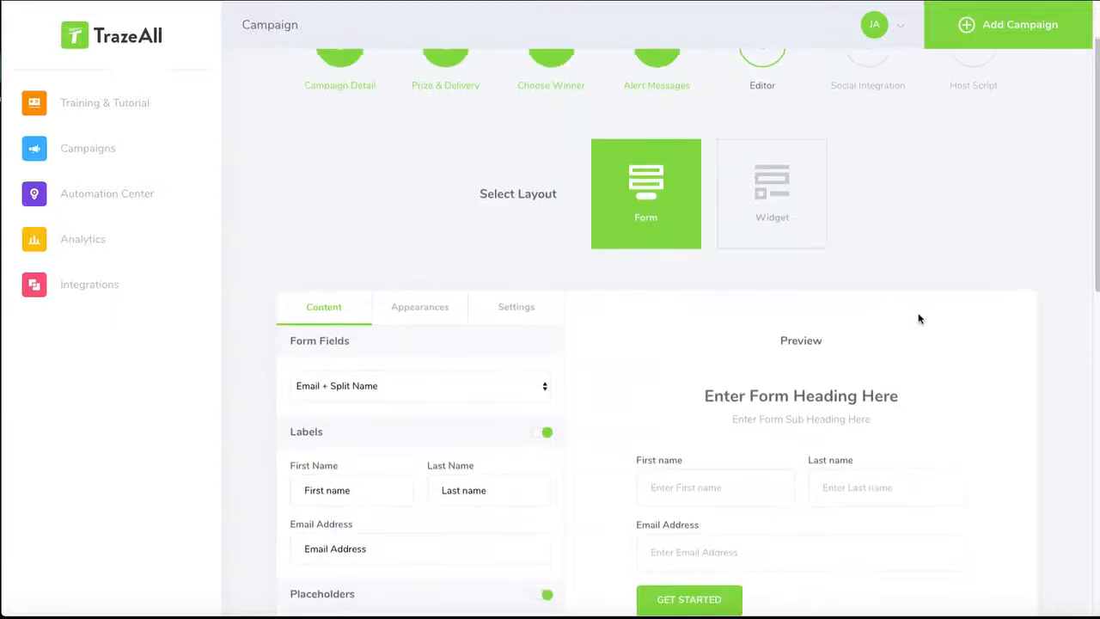
scroll(919, 319, down, 10)
scroll(919, 319, up, 11)
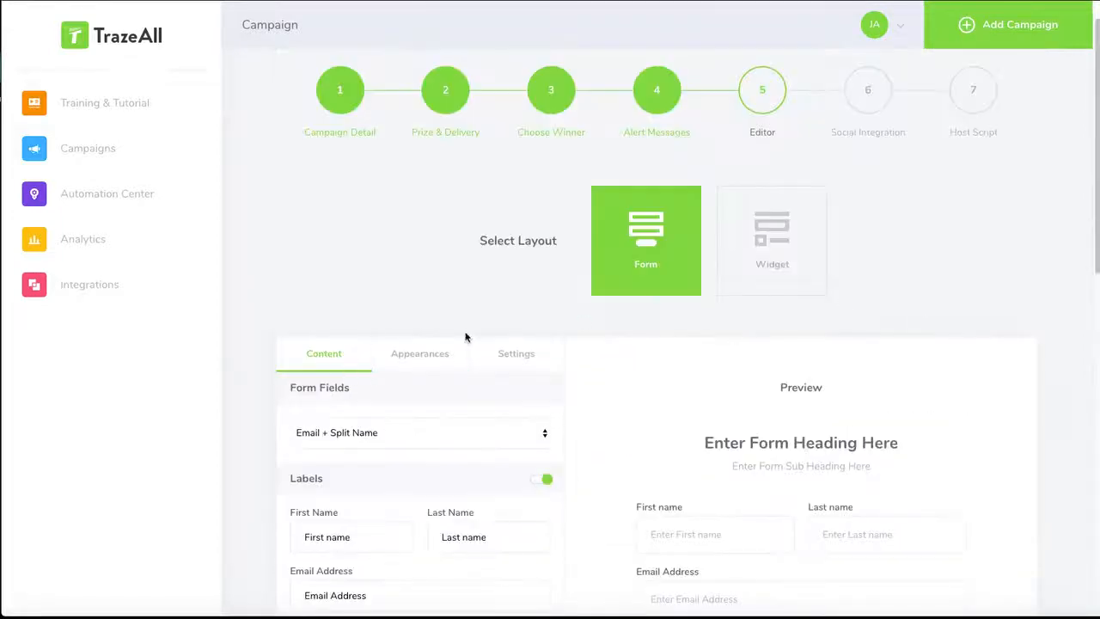
scroll(465, 337, down, 4)
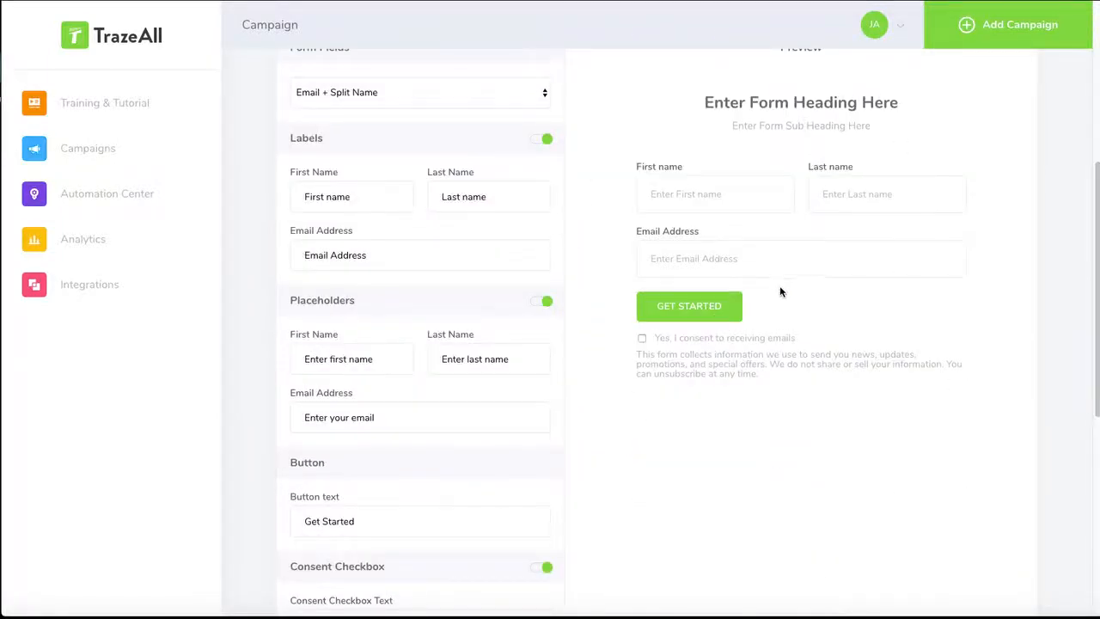
click(395, 96)
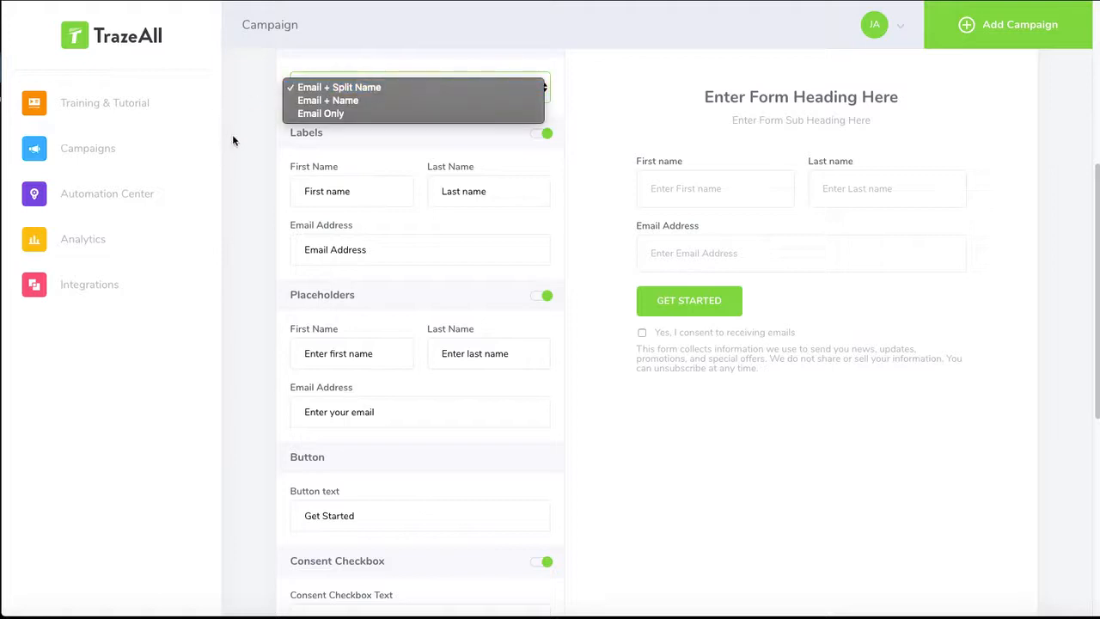
click(354, 100)
Change the form heading to "Use The Form Below To Enter The Contest"
scroll(367, 526, down, 3)
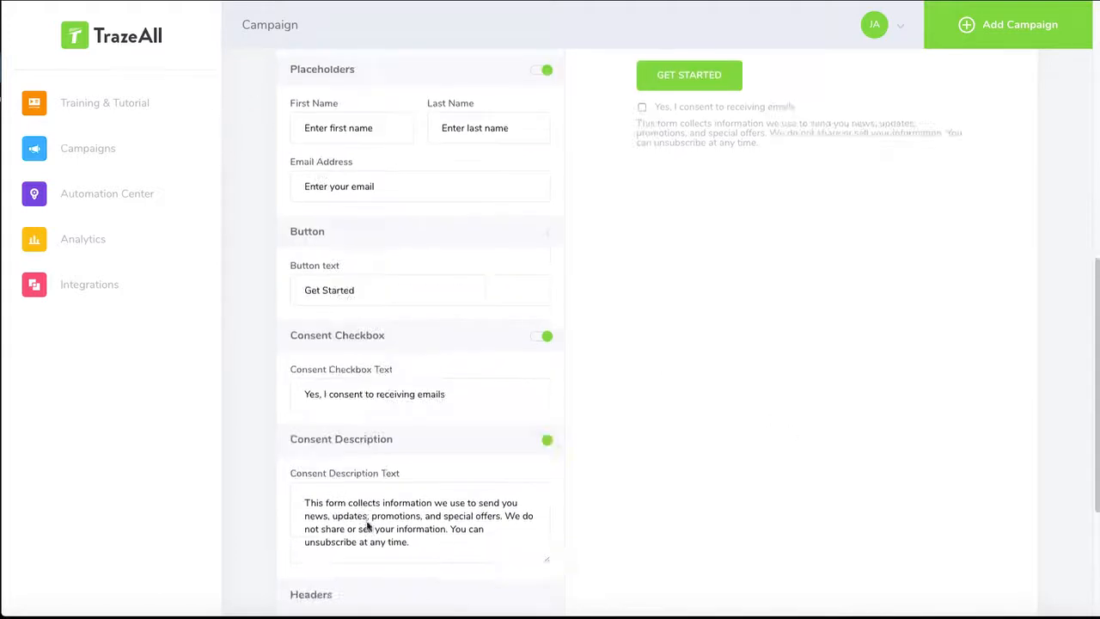
scroll(368, 526, down, 3)
click(396, 415)
drag(432, 412, 273, 416)
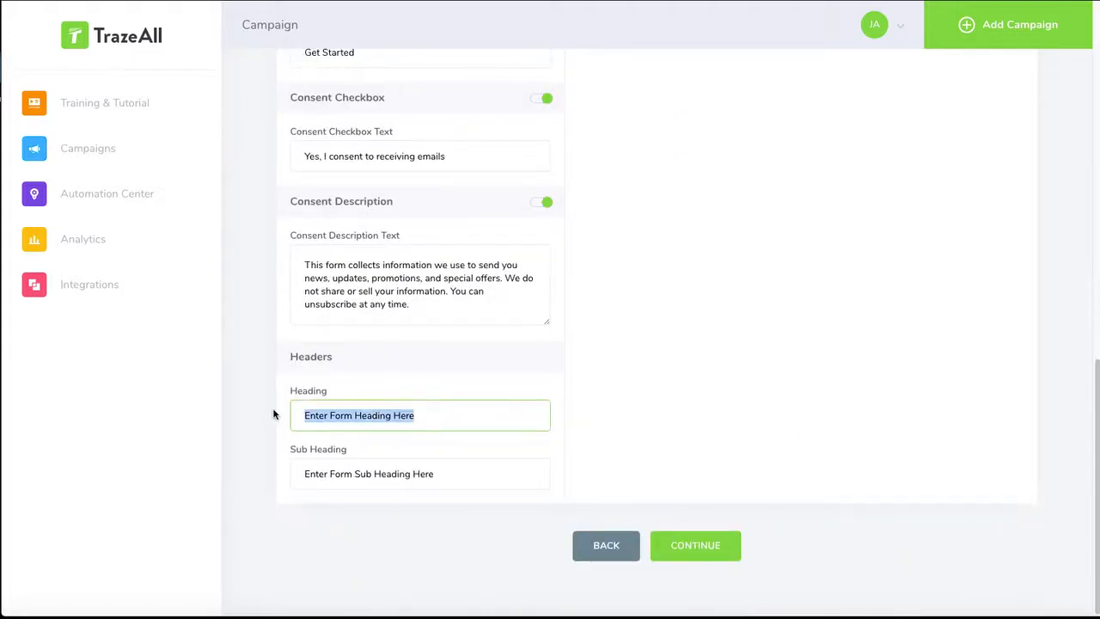
text(Use The )
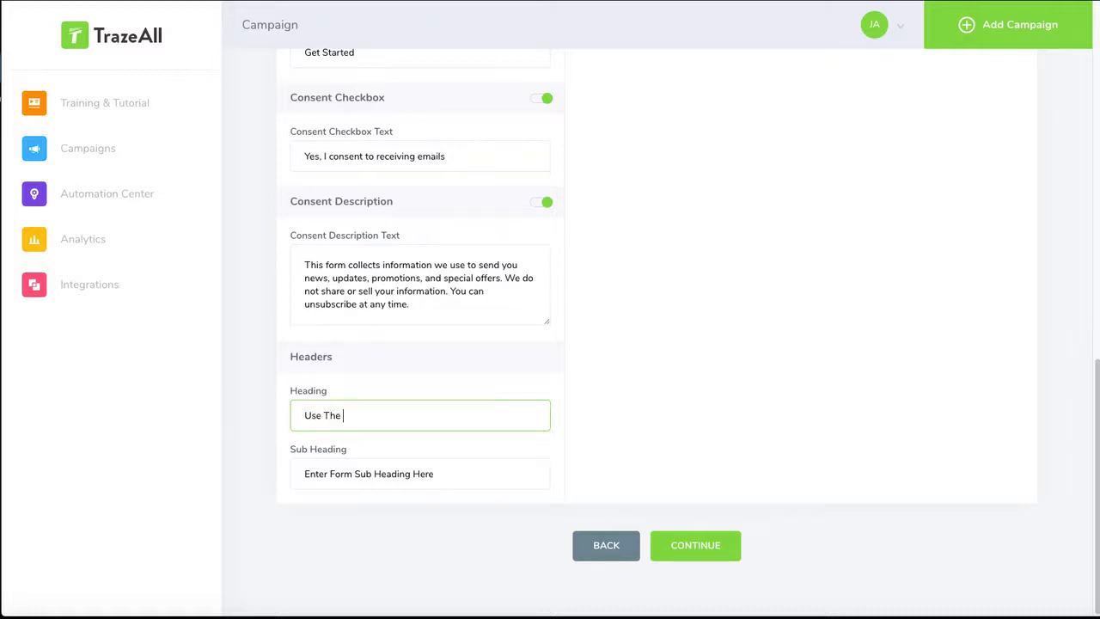
text(Form Below To Enter The Contest)
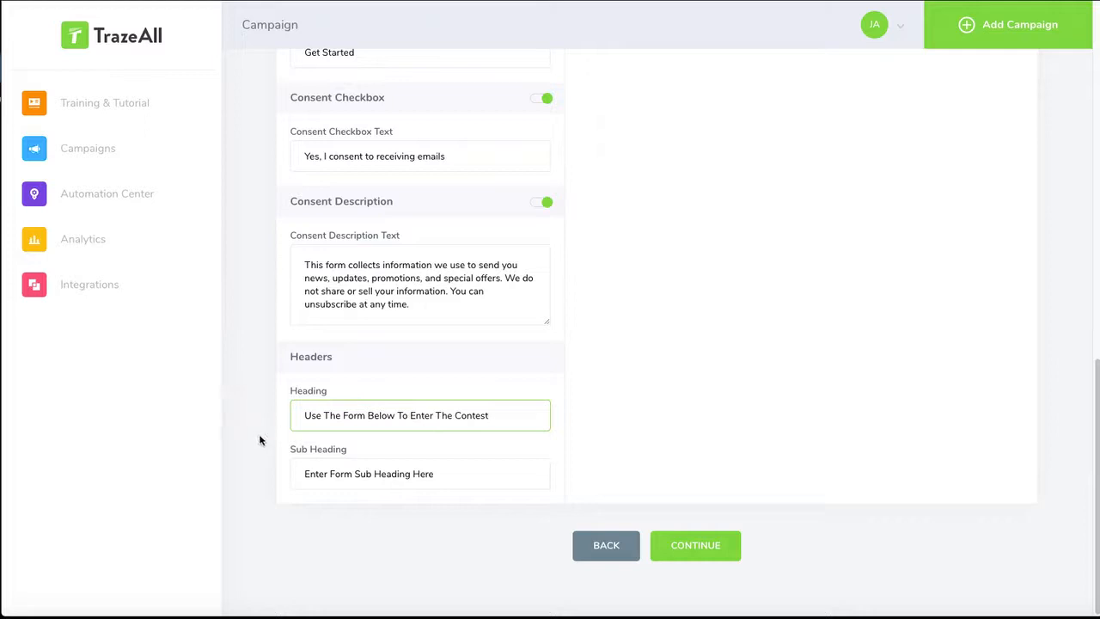
Set the form sub heading to "Win 50% Off Coupon Code" and select the Widget layout
click(358, 475)
key(ctrl+a)
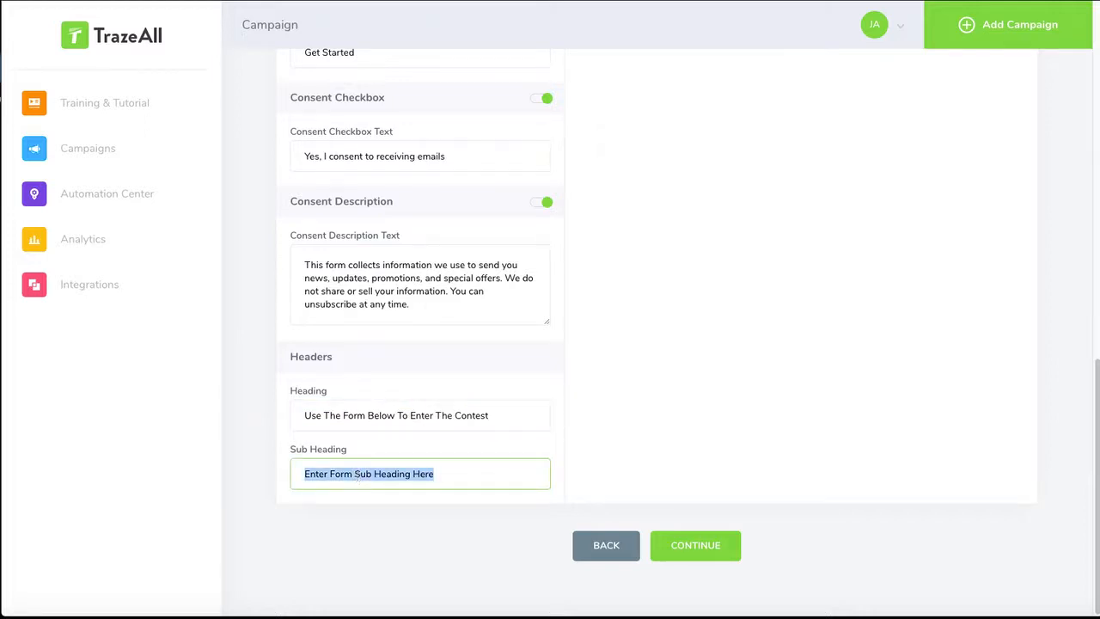
text(Win 50)
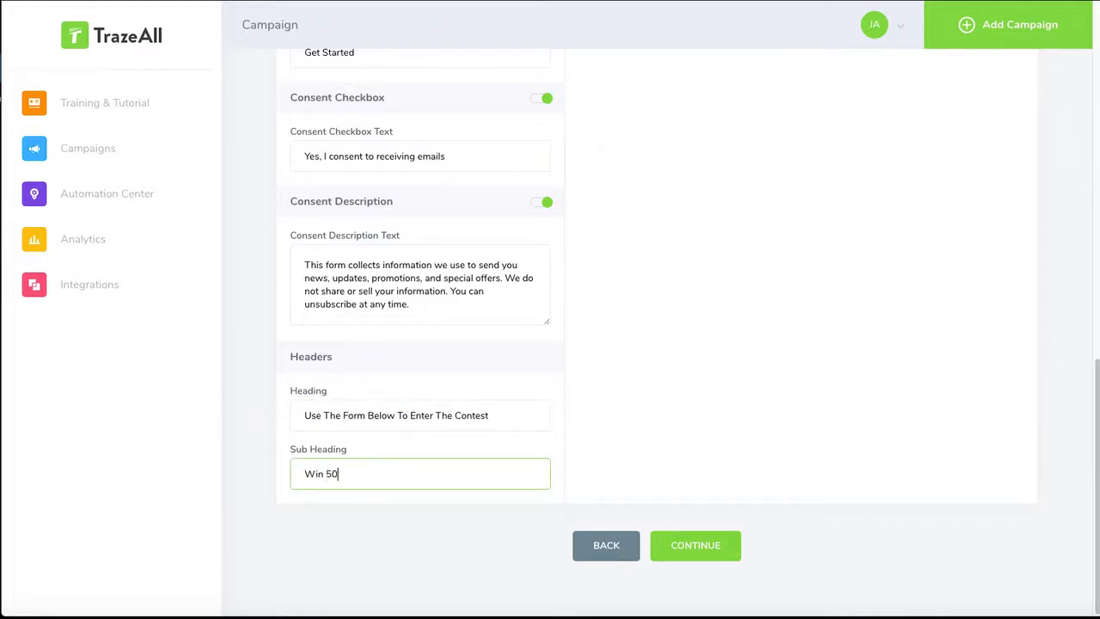
text(% Off Coupon Code)
scroll(678, 375, up, 15)
click(789, 275)
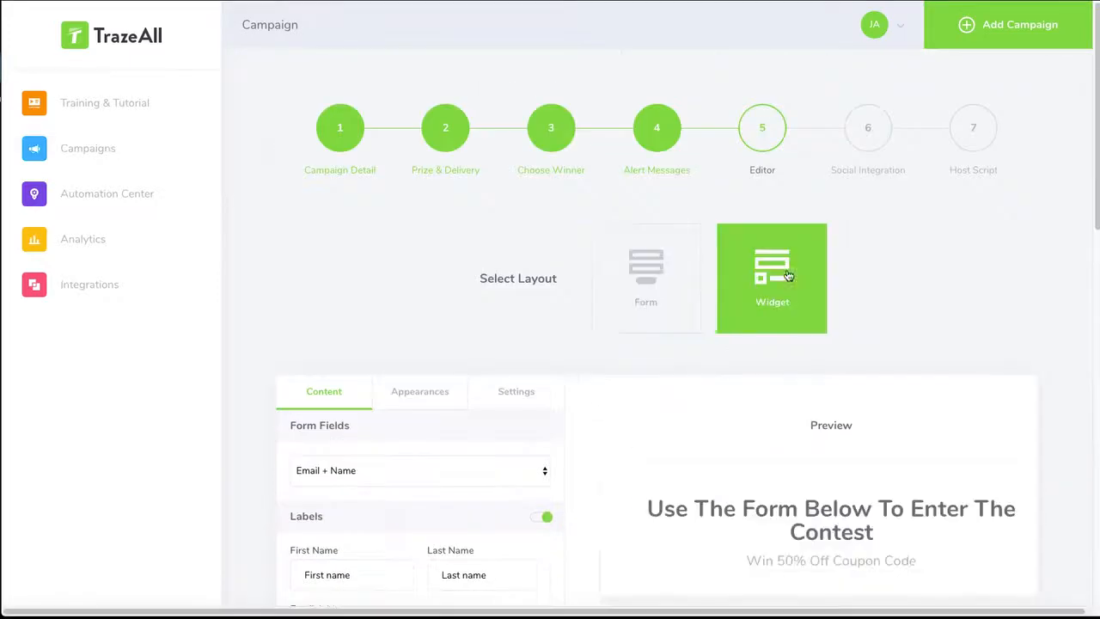
Review the widget preview from the entry form through the sharing section to the countdown and visitor counter, and try to continue
scroll(991, 289, down, 5)
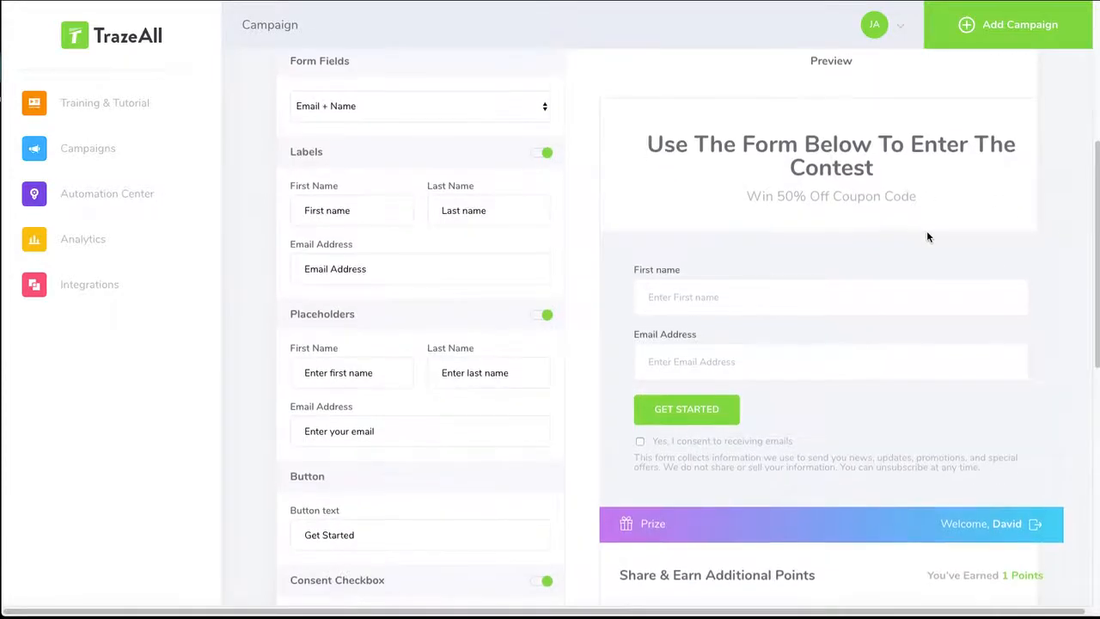
scroll(929, 232, down, 4)
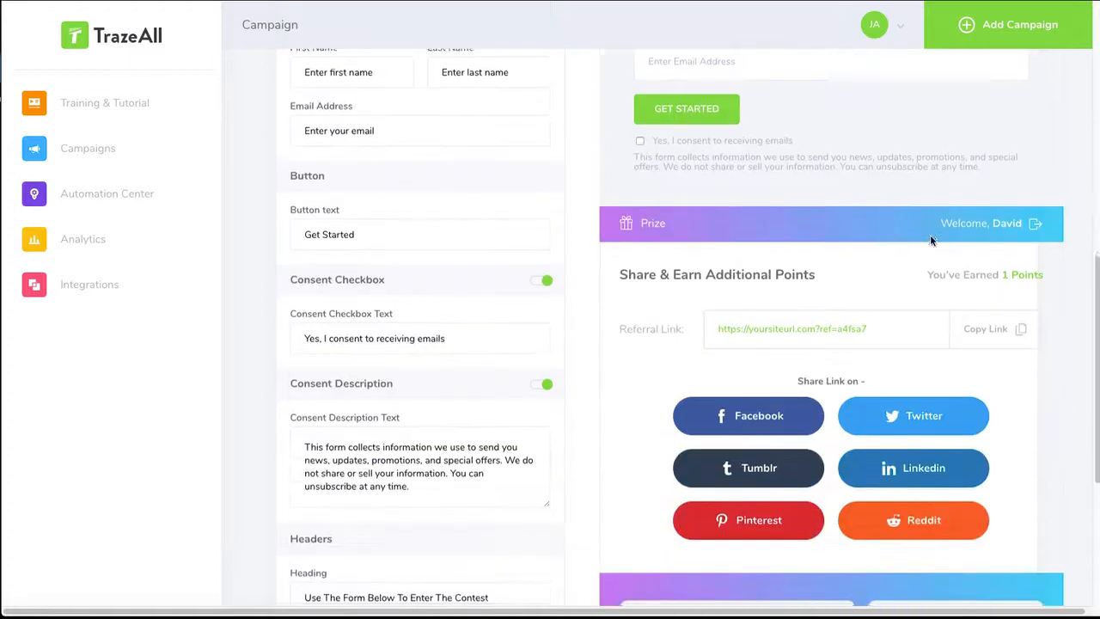
scroll(974, 431, down, 3)
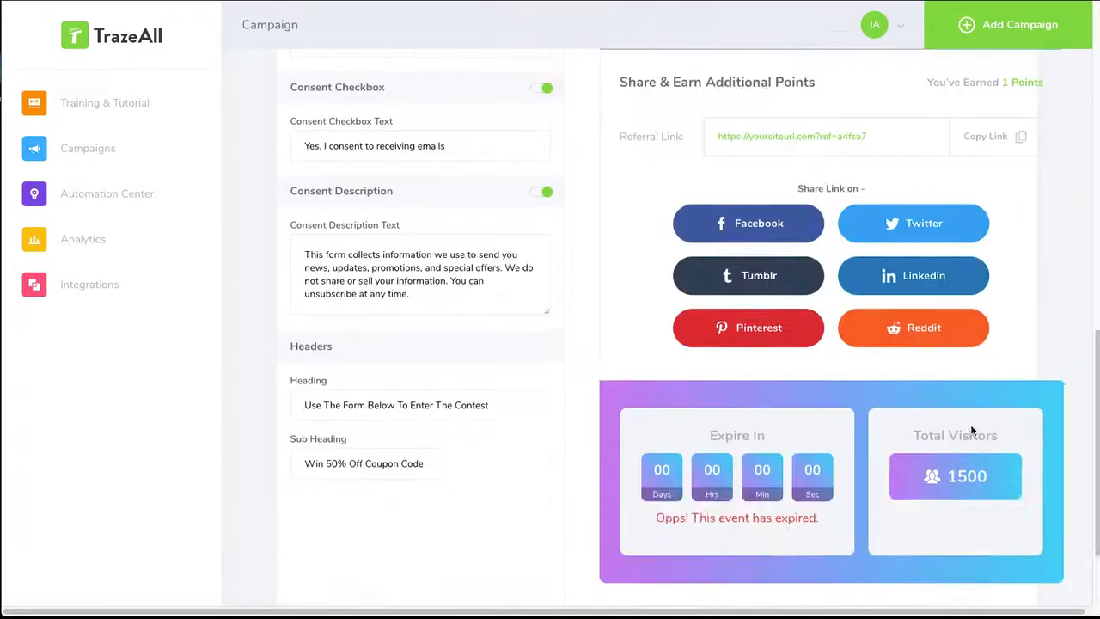
scroll(972, 430, down, 2)
scroll(815, 429, up, 5)
scroll(928, 340, down, 5)
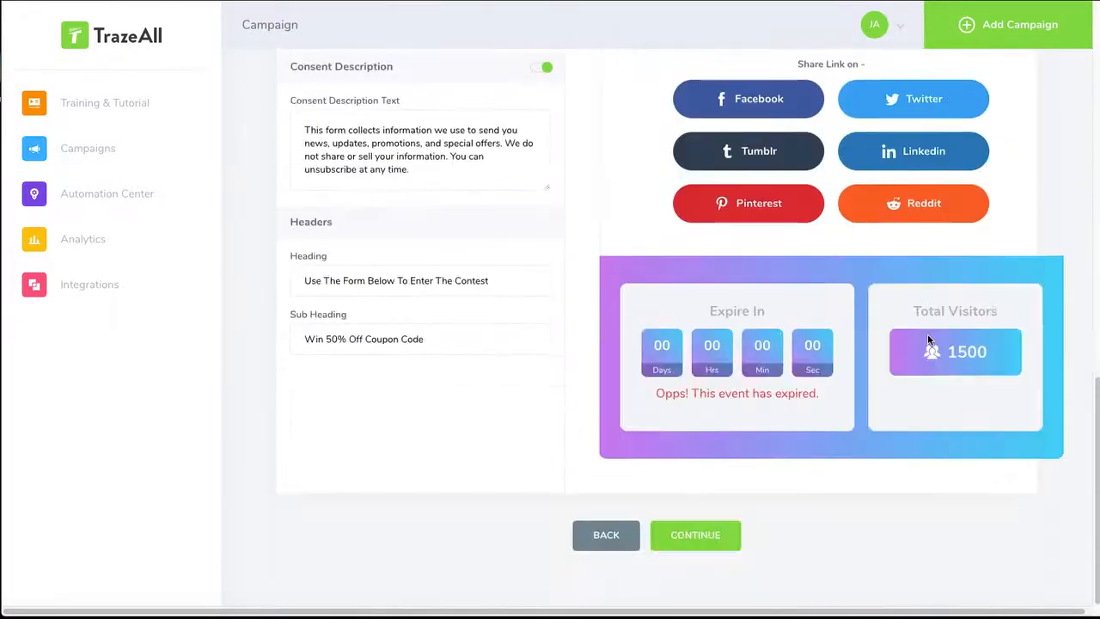
scroll(928, 341, up, 10)
scroll(868, 305, down, 10)
click(696, 540)
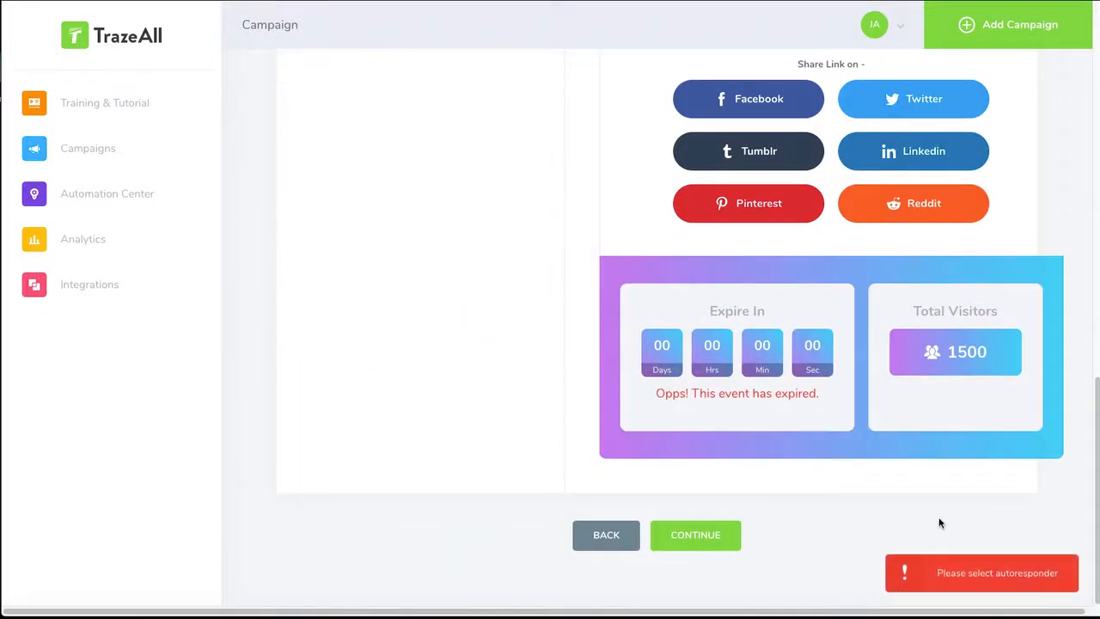
Turn off email confirmation in the widget's settings
scroll(939, 522, up, 10)
scroll(491, 376, down, 1)
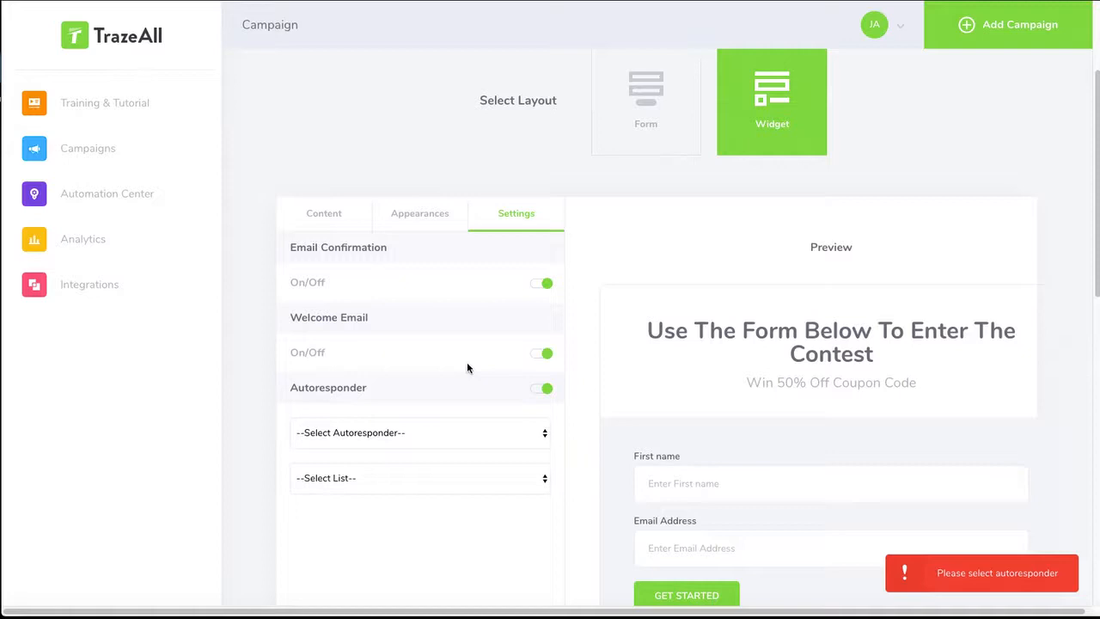
click(543, 285)
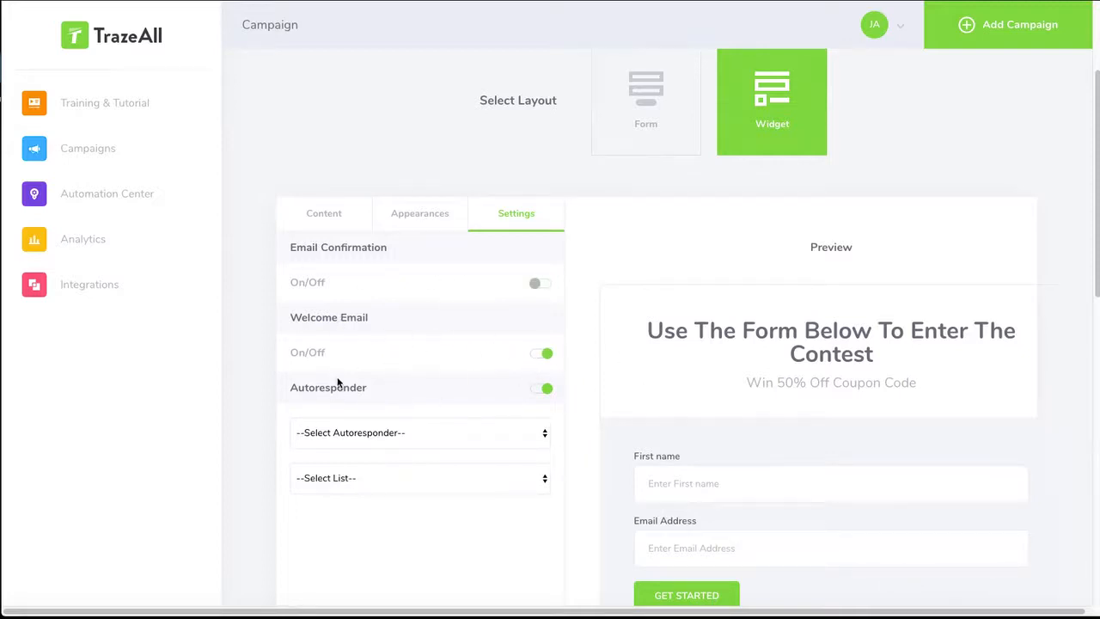
Set the autoresponder to Aweber with the "Gifts From Mosh" list and continue to Social Integration
click(356, 430)
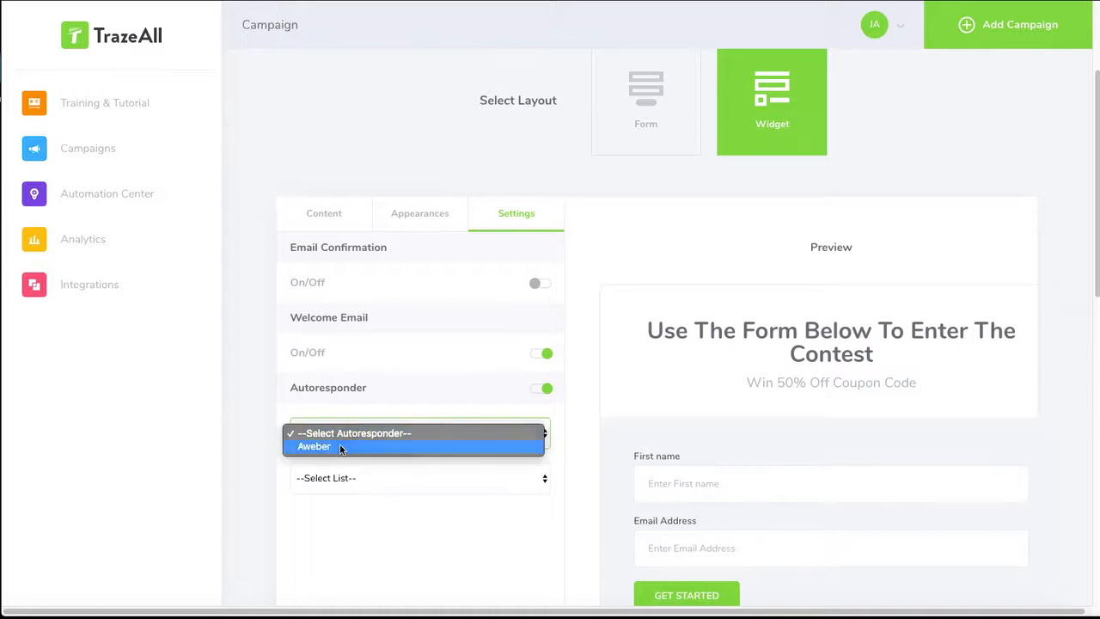
click(342, 447)
scroll(246, 474, down, 3)
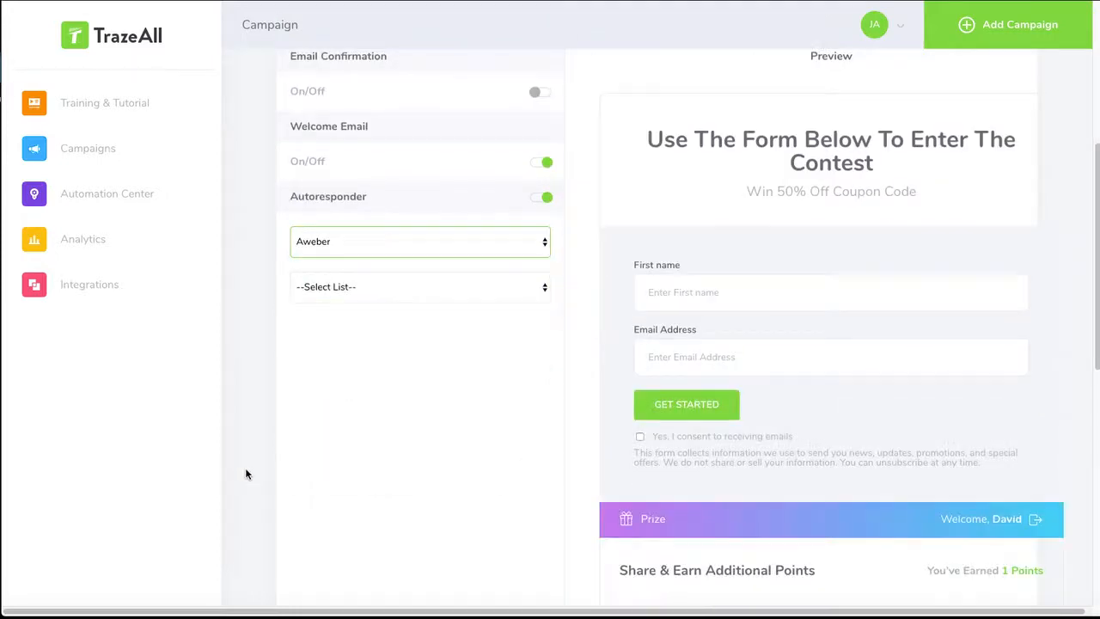
click(397, 295)
click(387, 300)
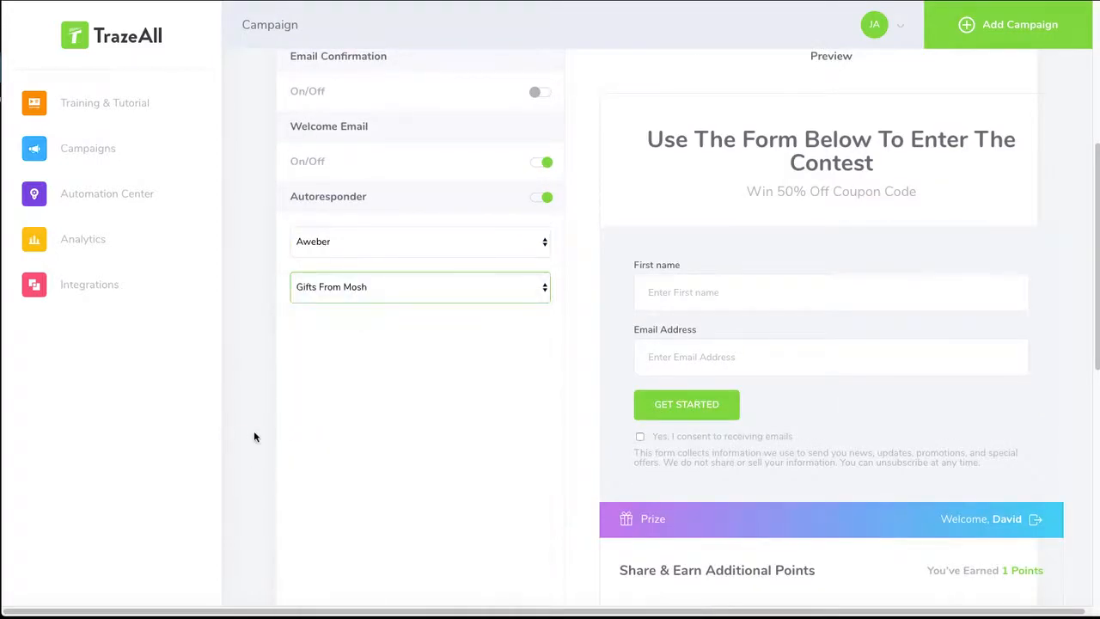
scroll(253, 434, down, 5)
click(710, 573)
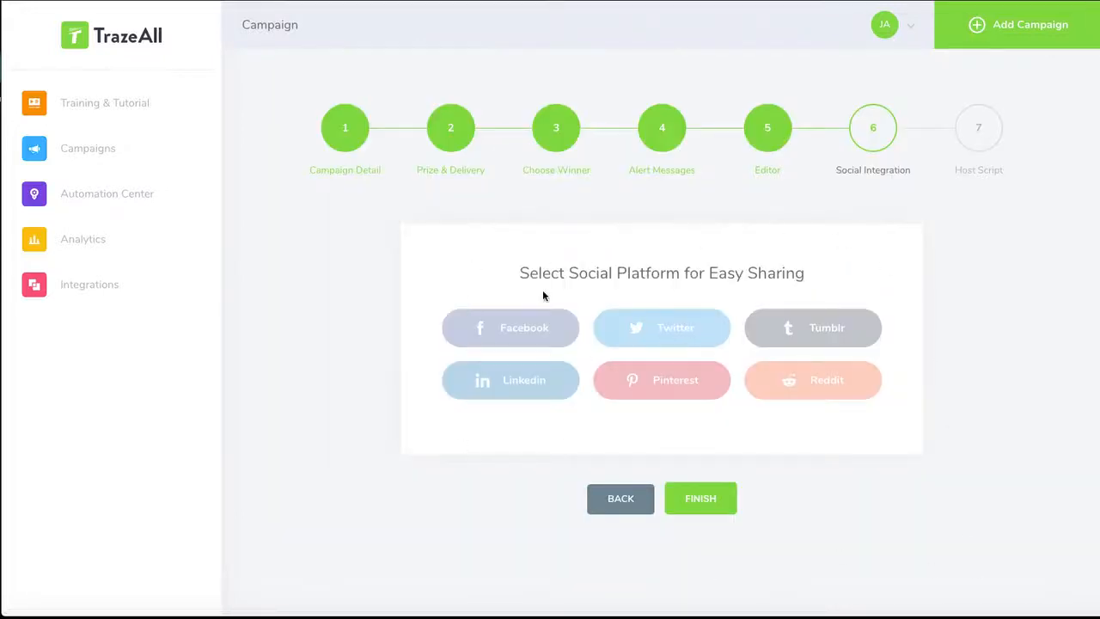
Enable sharing on Facebook, Twitter, Tumblr, Reddit, Pinterest and LinkedIn, and finish the campaign
click(514, 331)
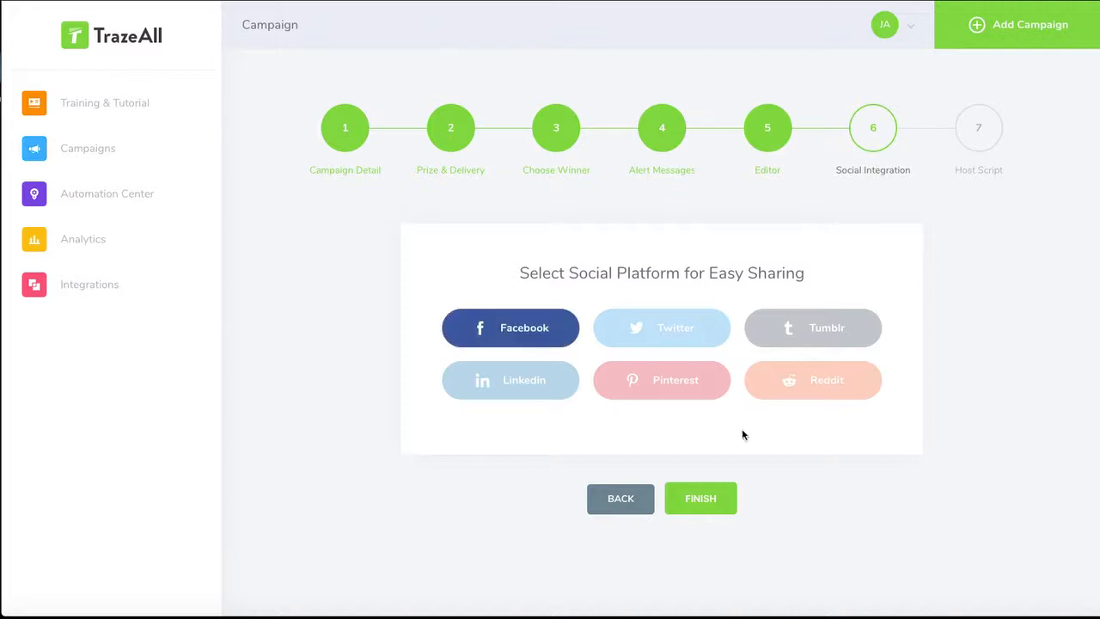
click(688, 336)
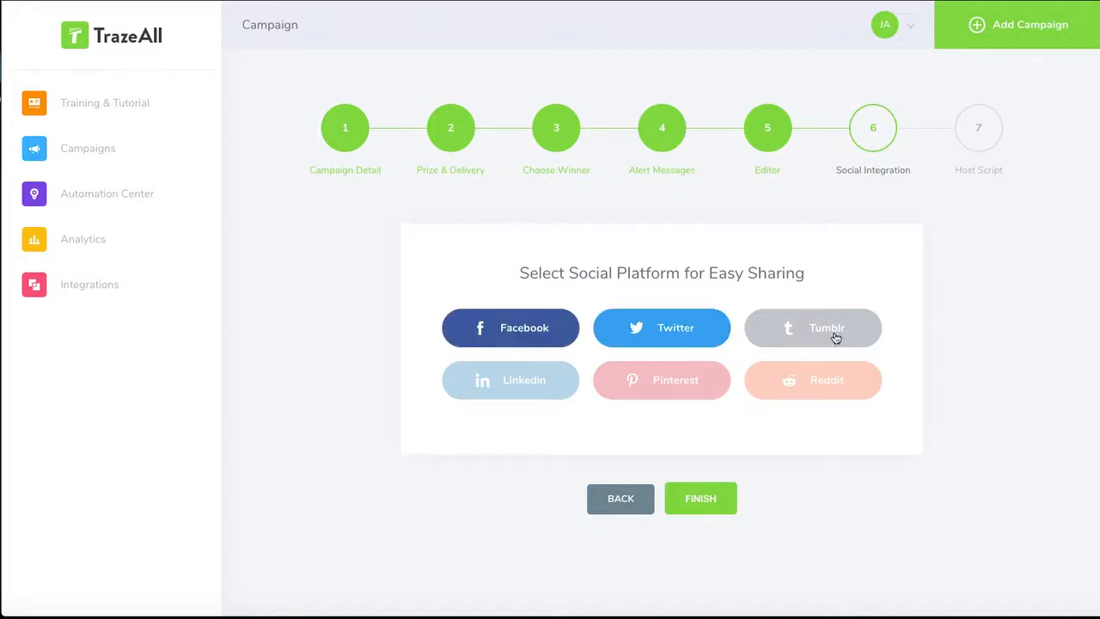
click(812, 331)
click(808, 390)
click(688, 381)
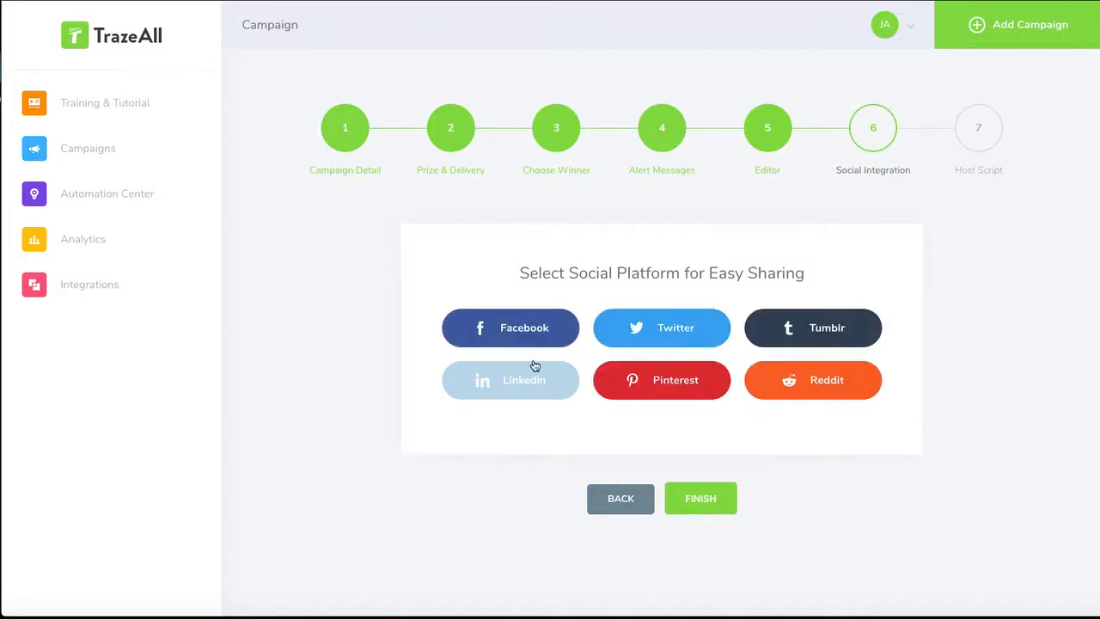
click(530, 369)
click(703, 498)
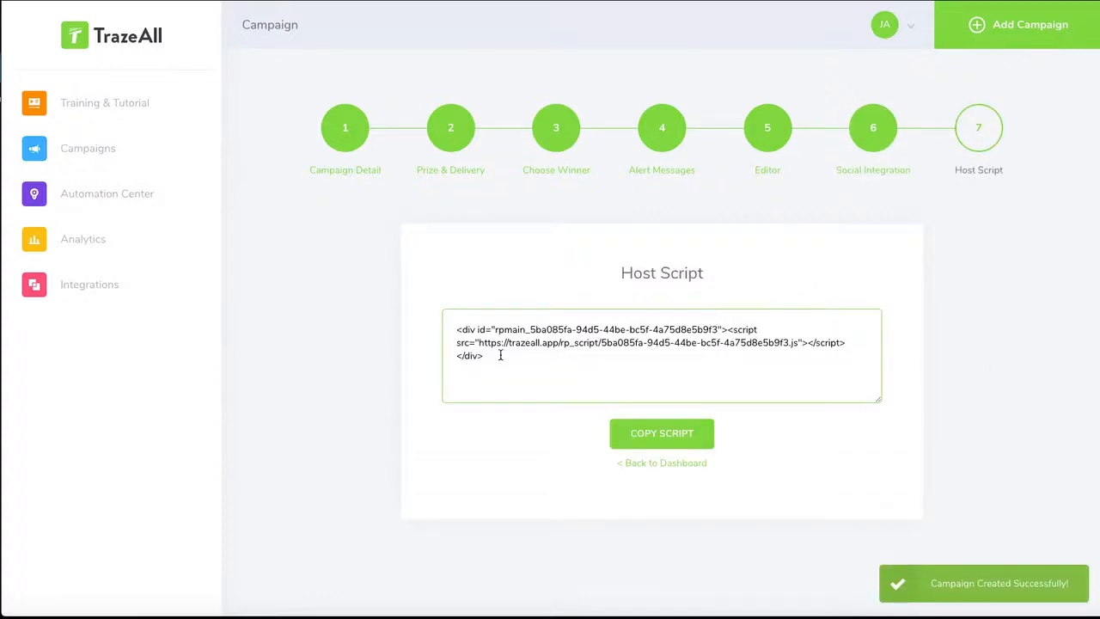
Copy the campaign's host script into the empty HTML widget on the landing page in Elementor, and update the page
drag(500, 355, 457, 342)
click(675, 440)
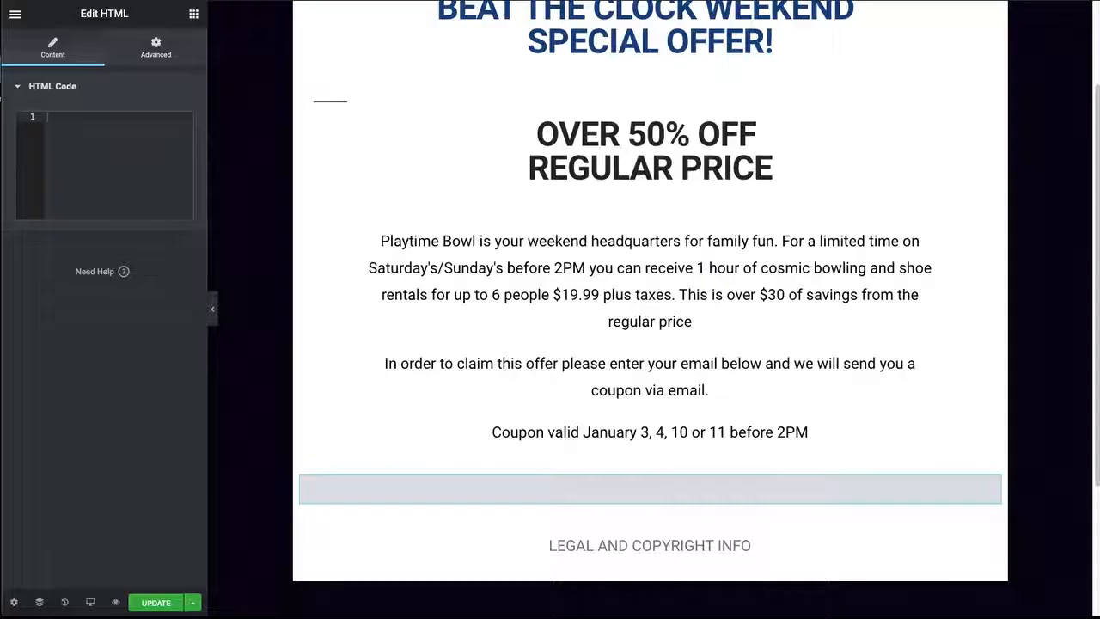
scroll(574, 205, down, 2)
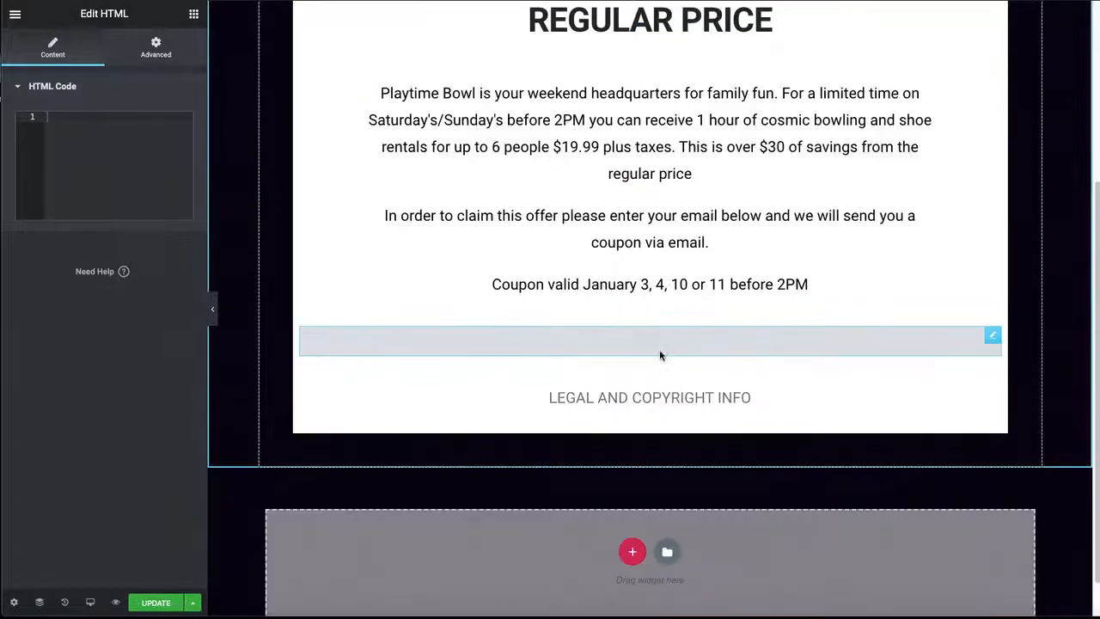
click(101, 166)
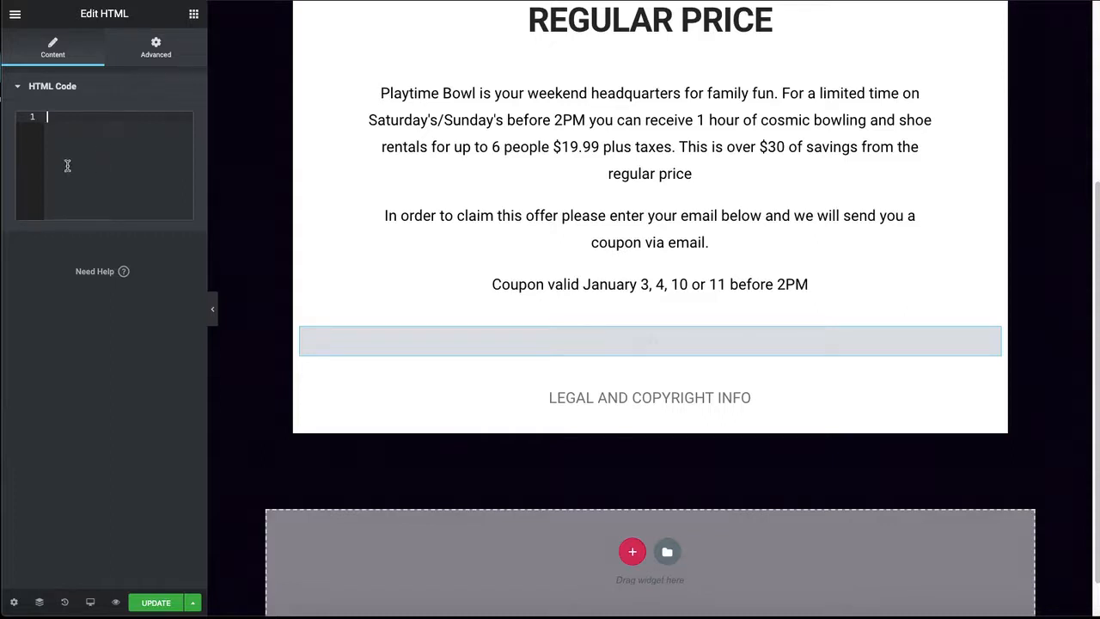
key(ctrl+v)
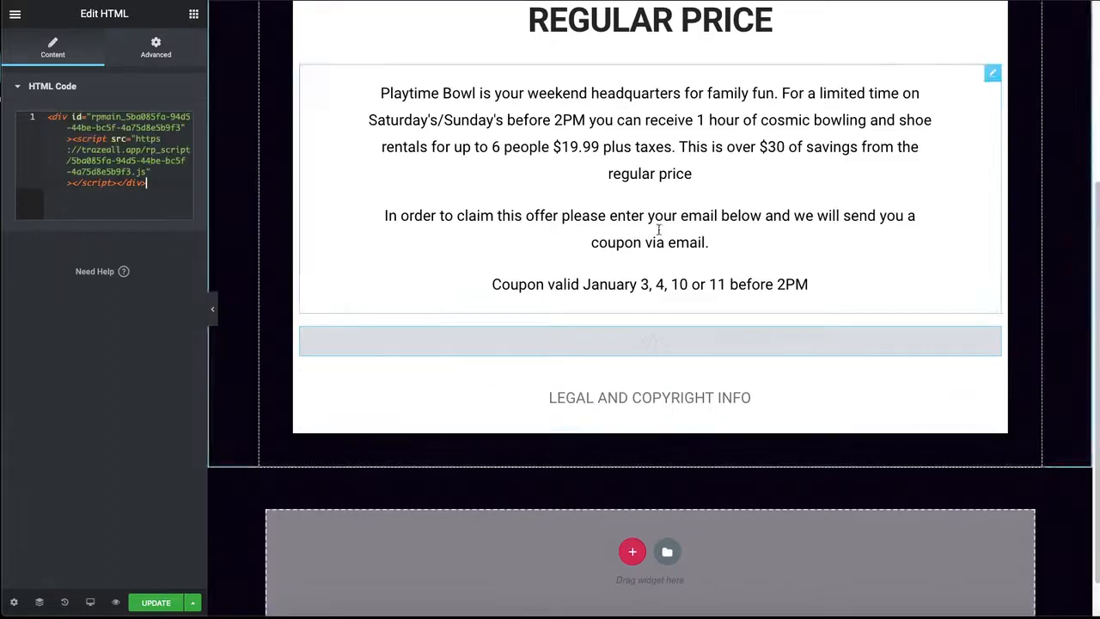
click(166, 602)
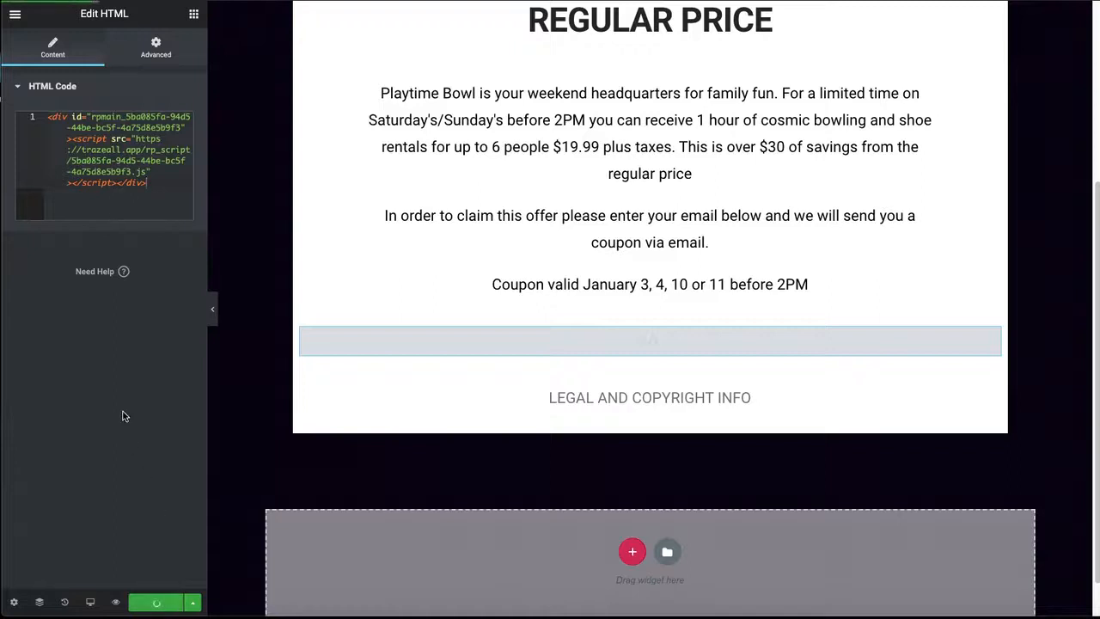
Preview the landing page and examine the embedded contest form, countdown and contestant counter
click(115, 603)
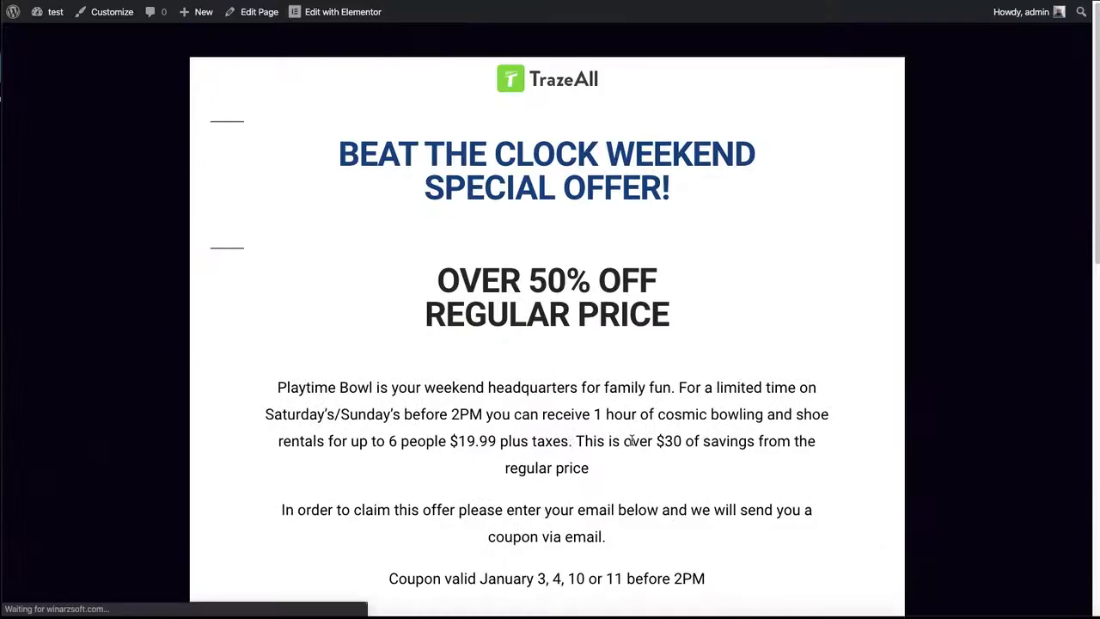
scroll(690, 344, down, 10)
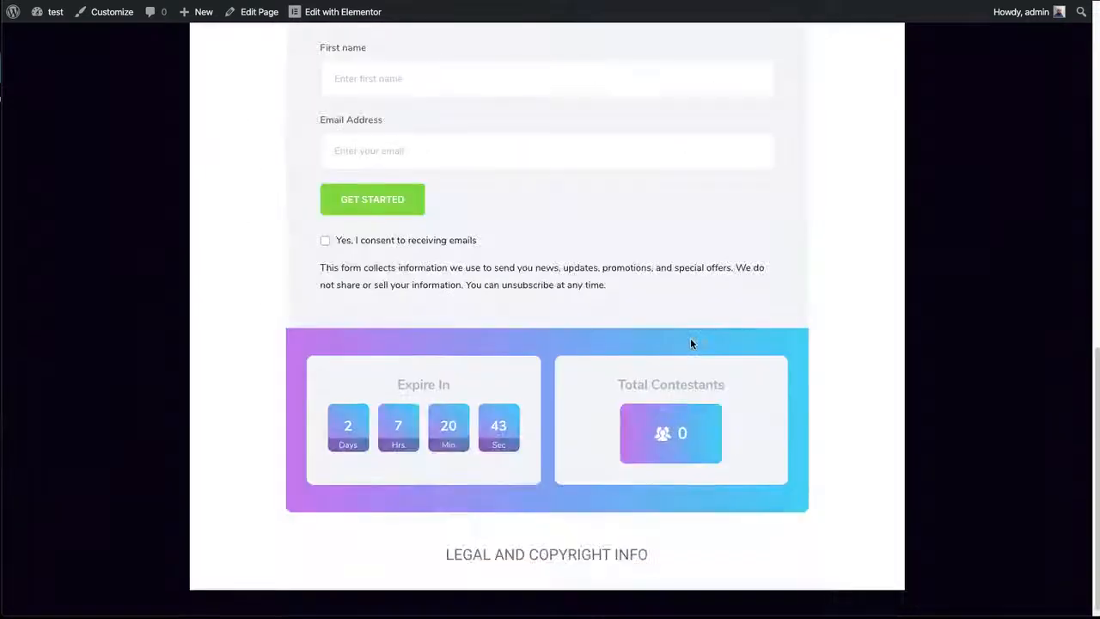
scroll(691, 343, up, 3)
scroll(693, 344, down, 3)
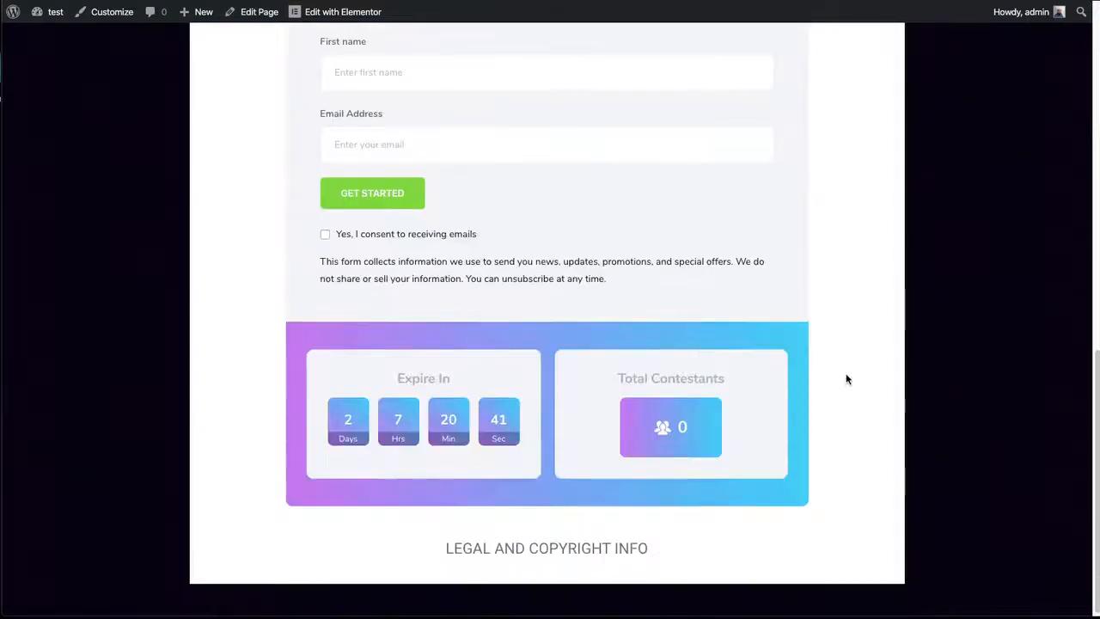
scroll(847, 379, up, 4)
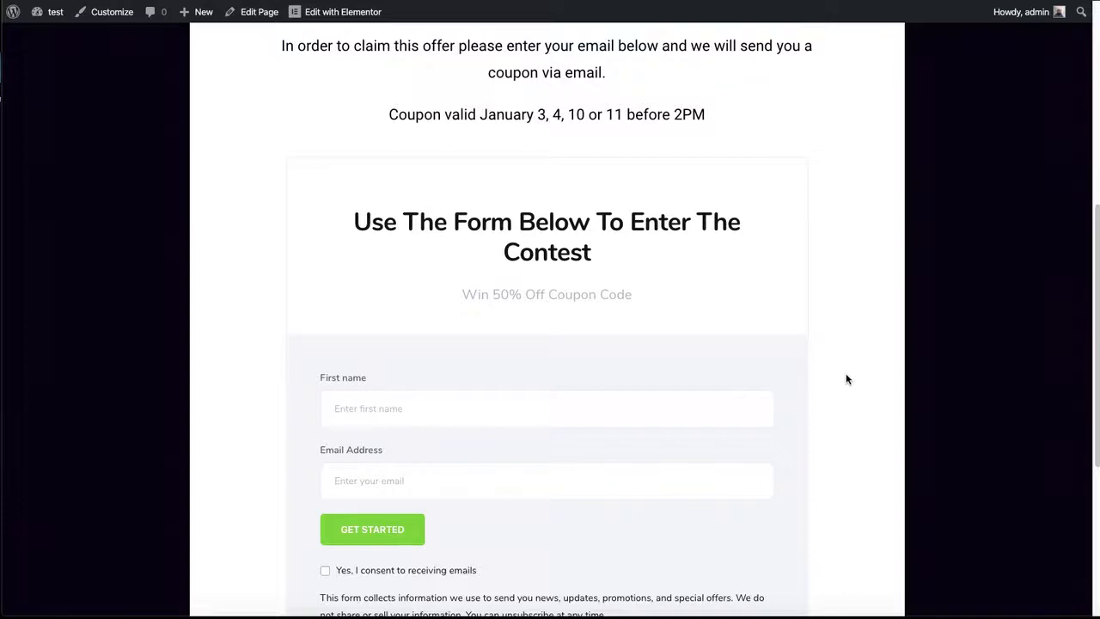
scroll(847, 379, down, 4)
scroll(848, 380, up, 4)
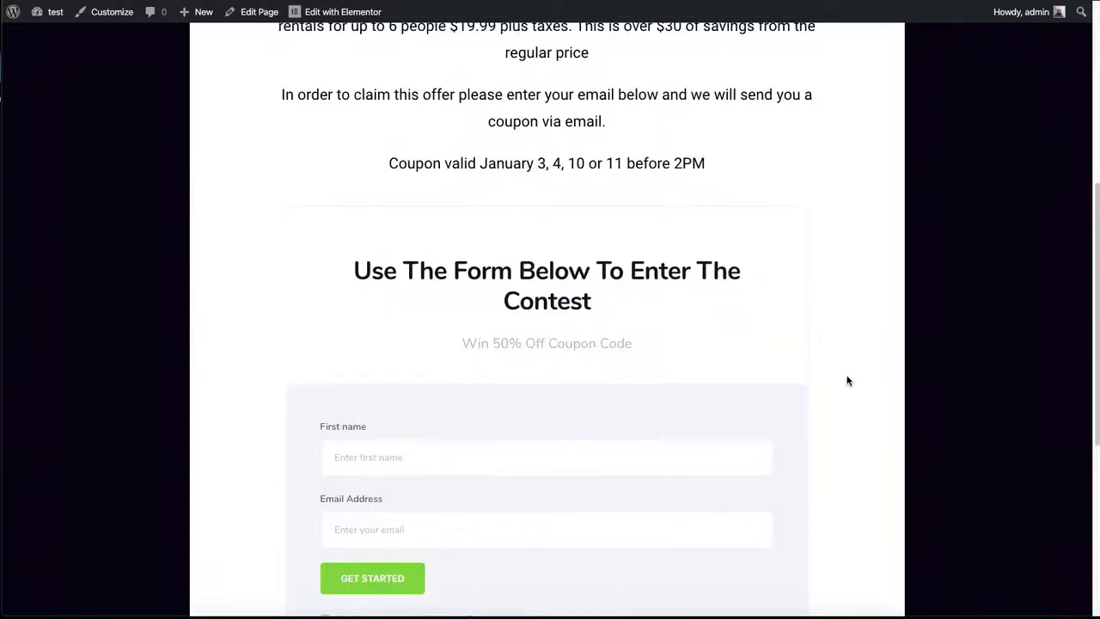
scroll(846, 381, up, 4)
scroll(847, 381, down, 8)
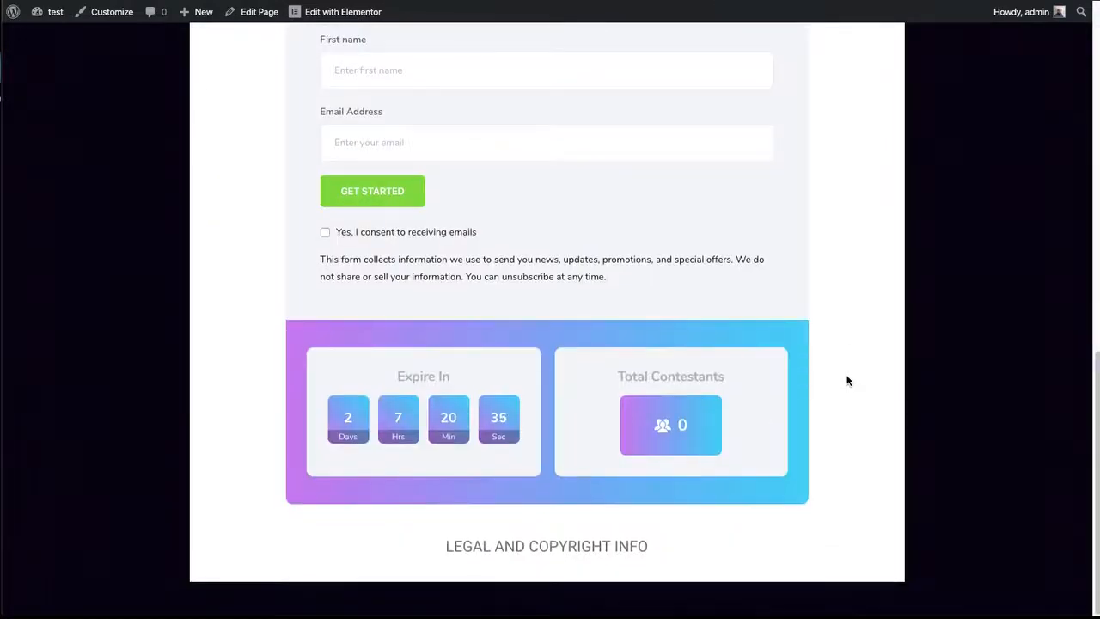
scroll(851, 384, up, 5)
scroll(855, 387, down, 2)
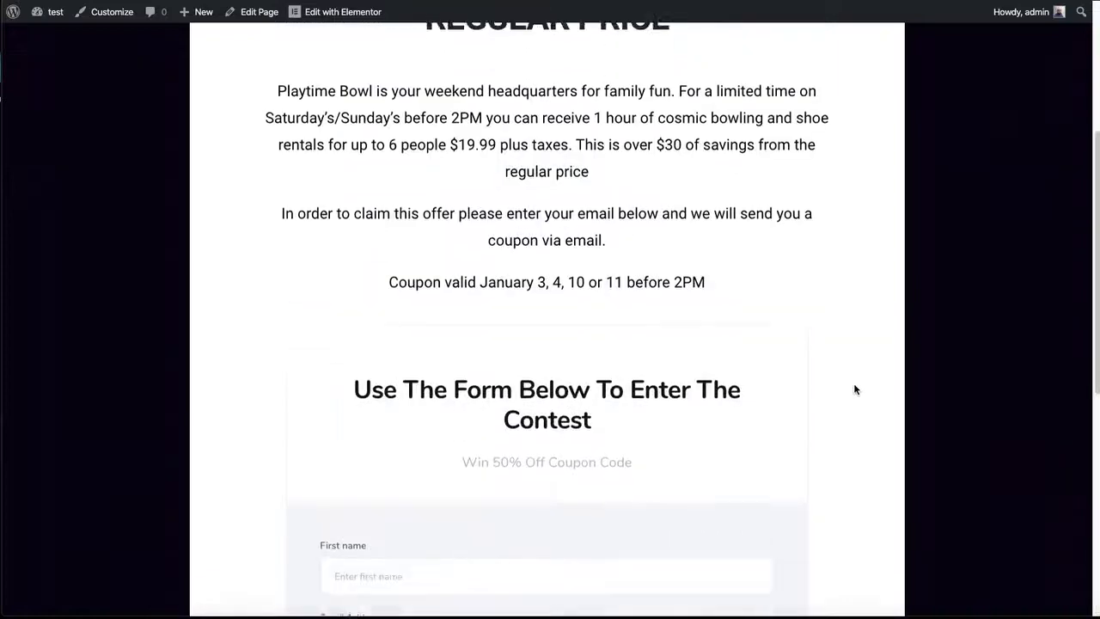